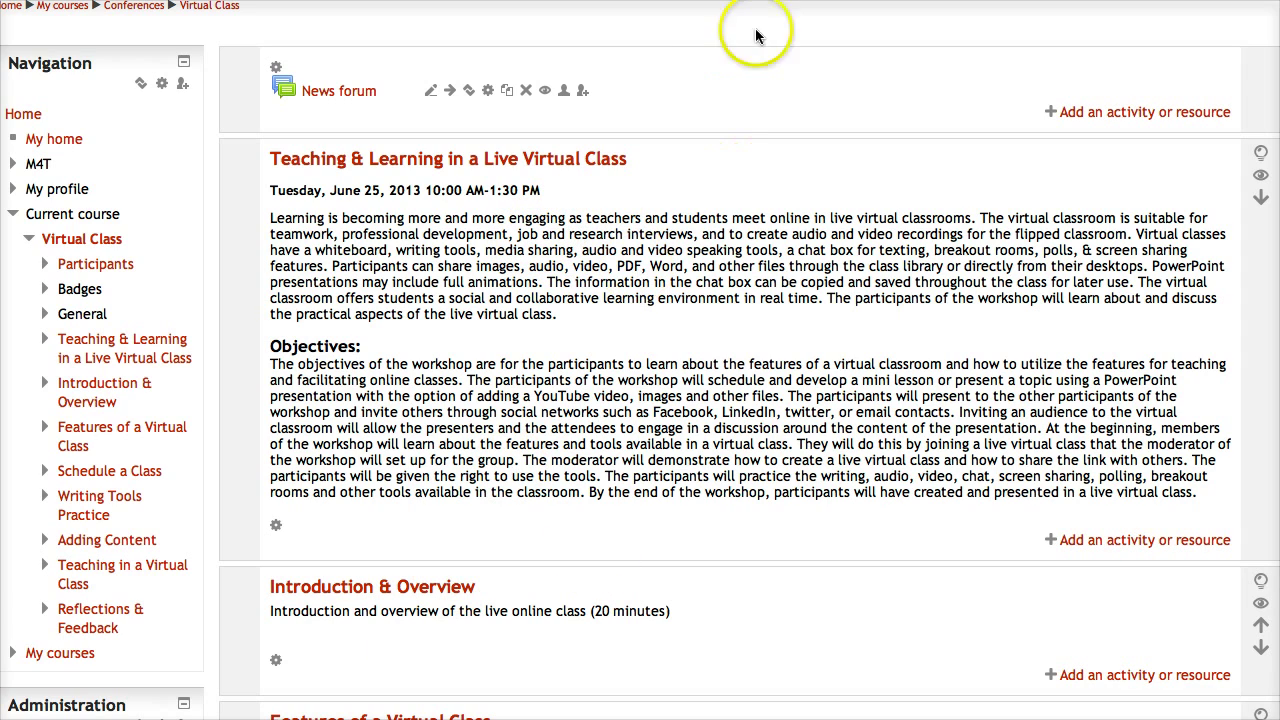
click(425, 66)
click(485, 70)
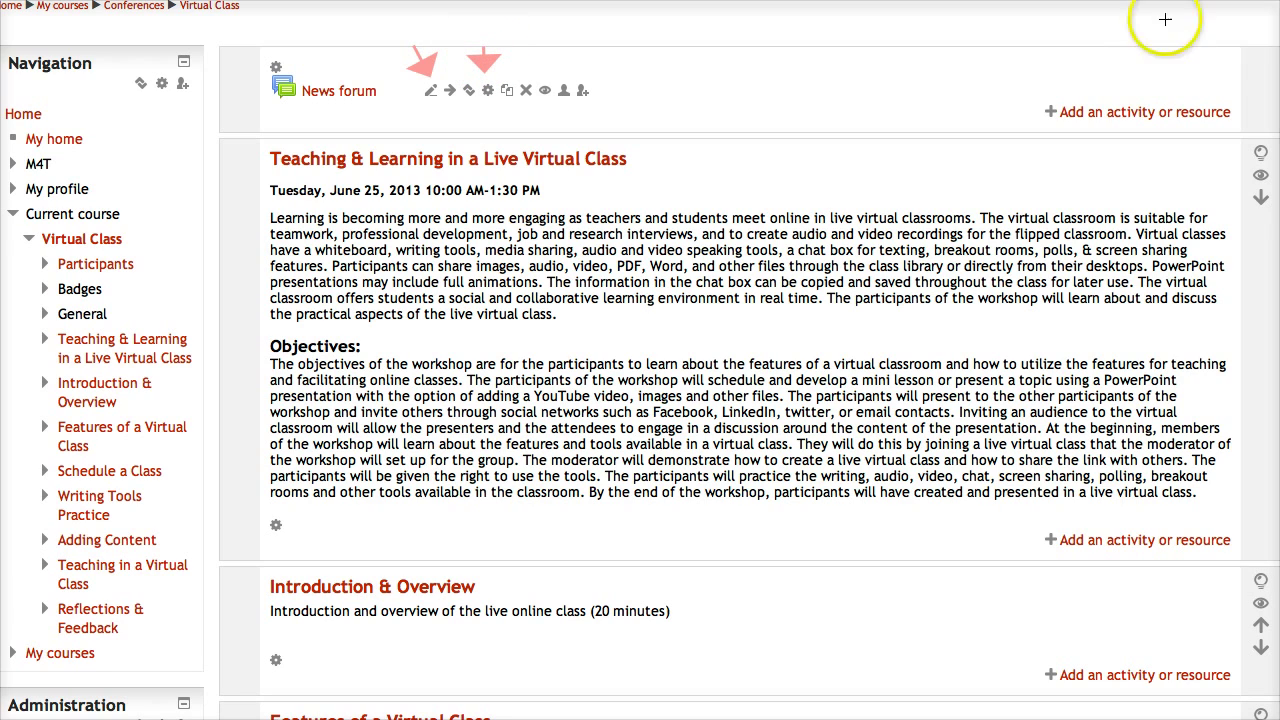
click(1158, 53)
drag(1158, 53, 1151, 95)
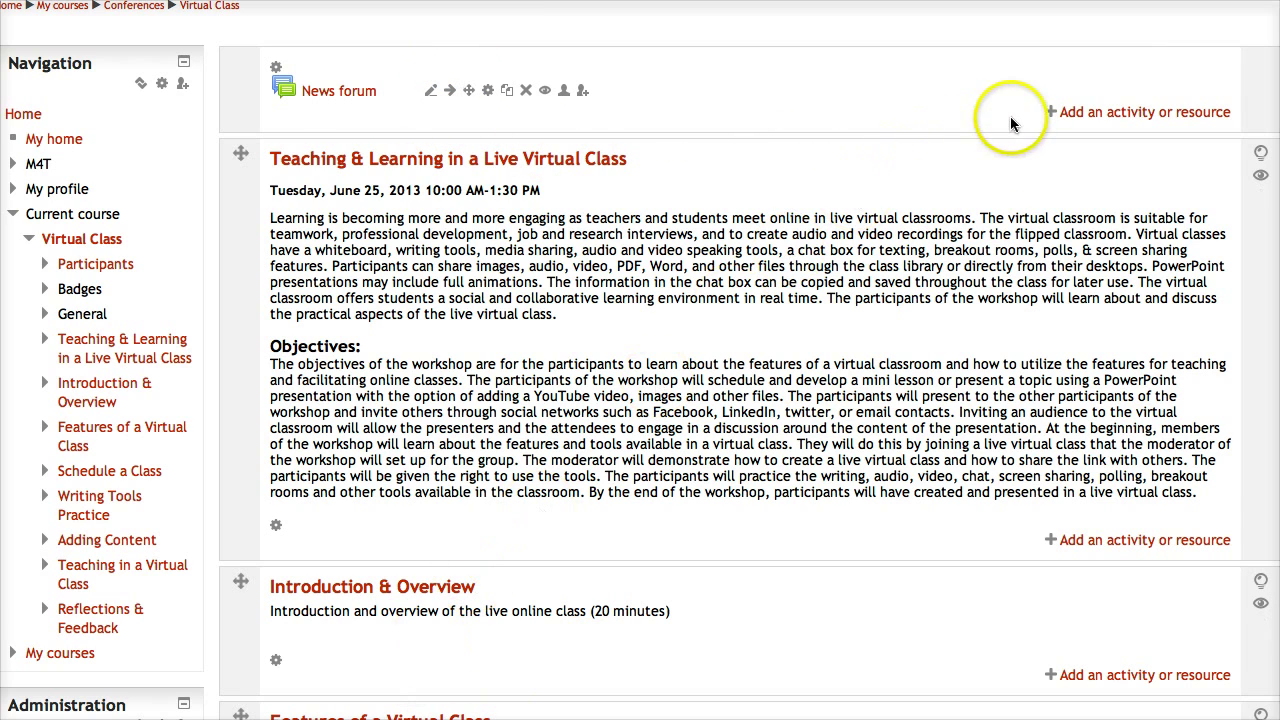
Add a Wiziq Live Class activity to the course section containing the News forum.
click(1152, 113)
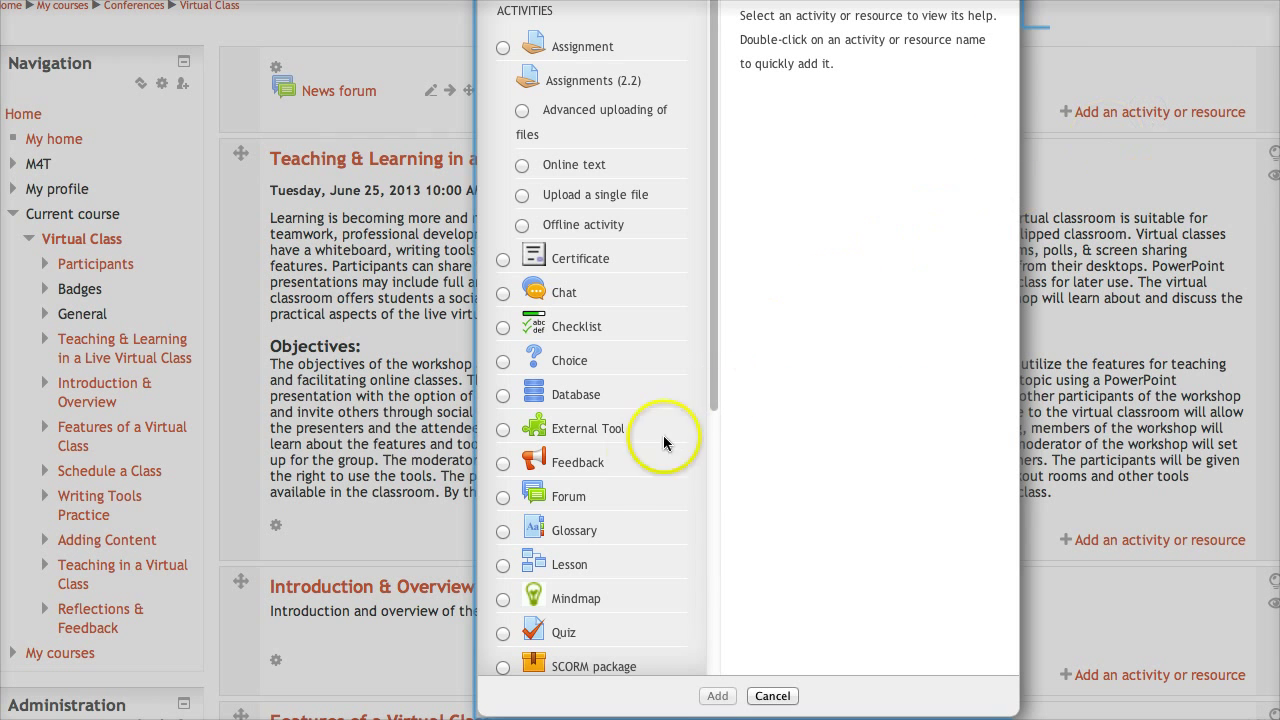
drag(711, 406, 686, 545)
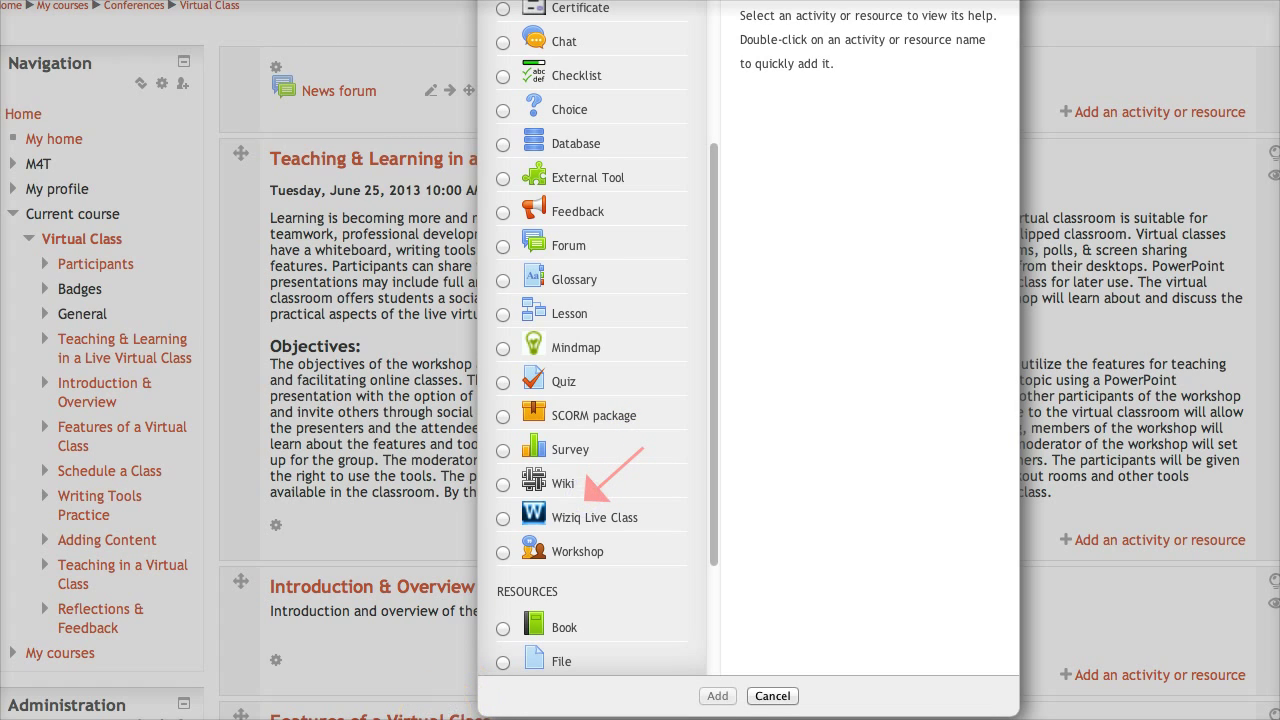
click(502, 518)
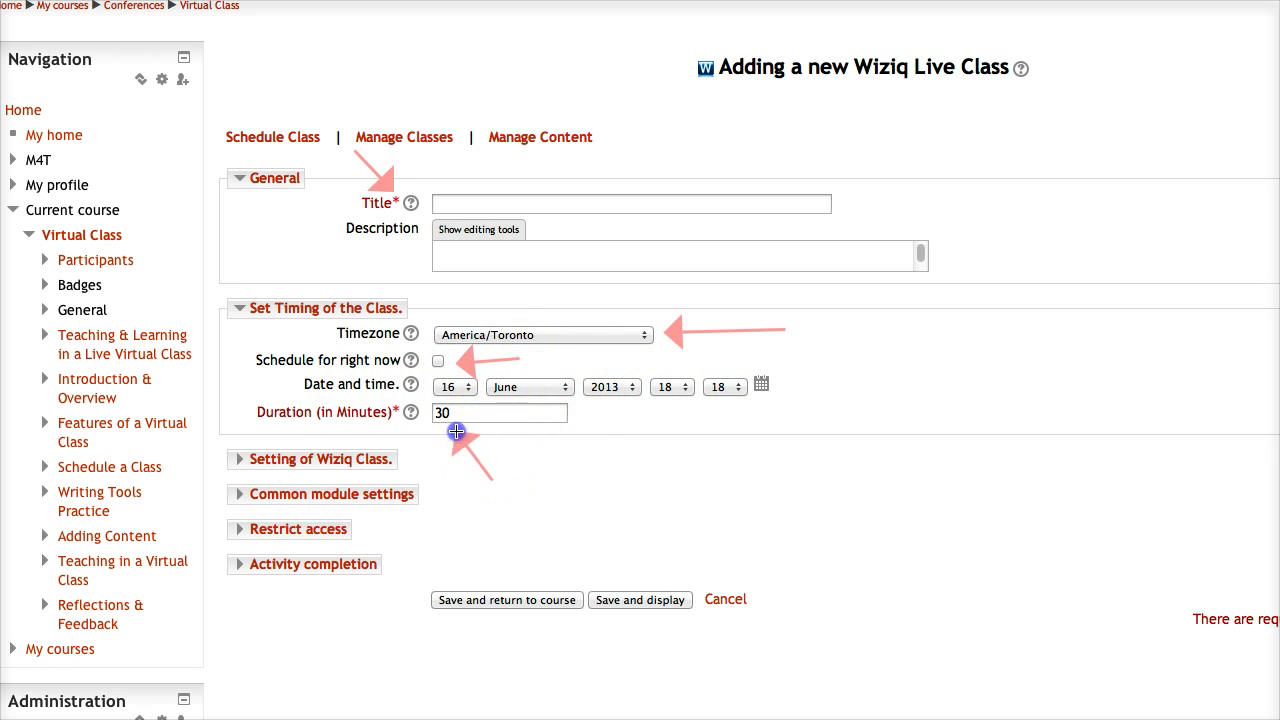
click(323, 529)
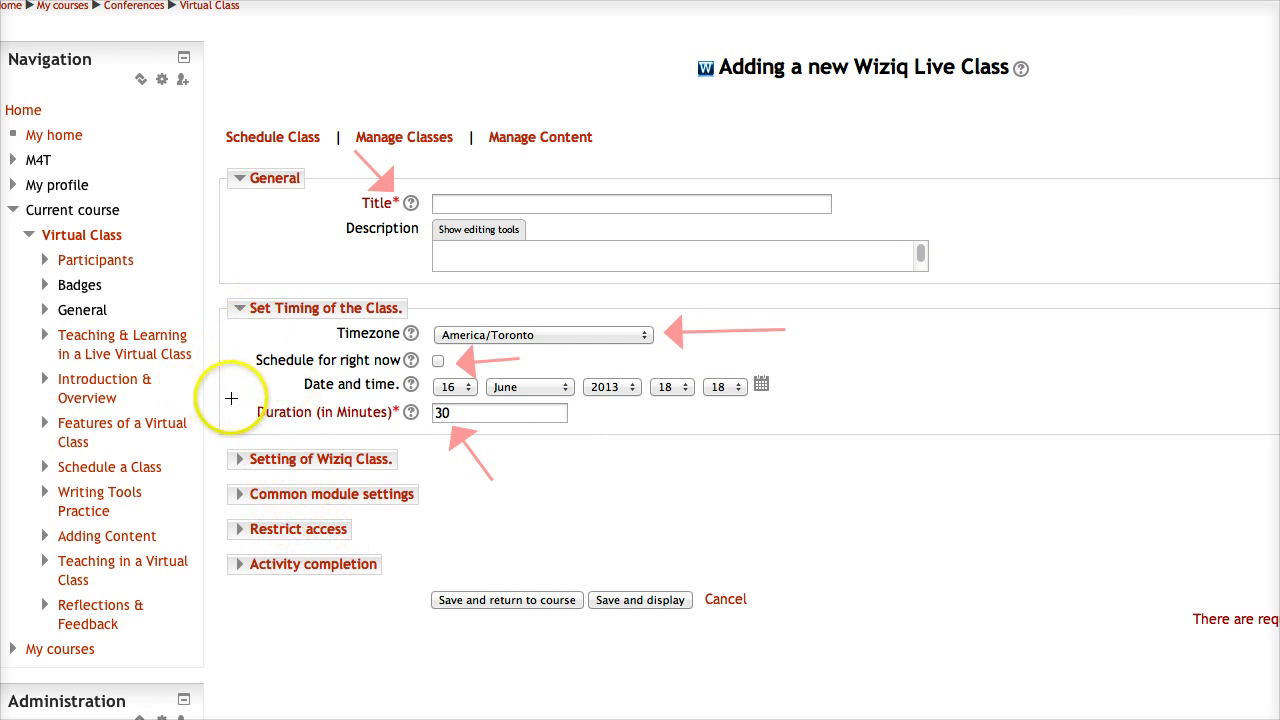
drag(216, 456, 216, 573)
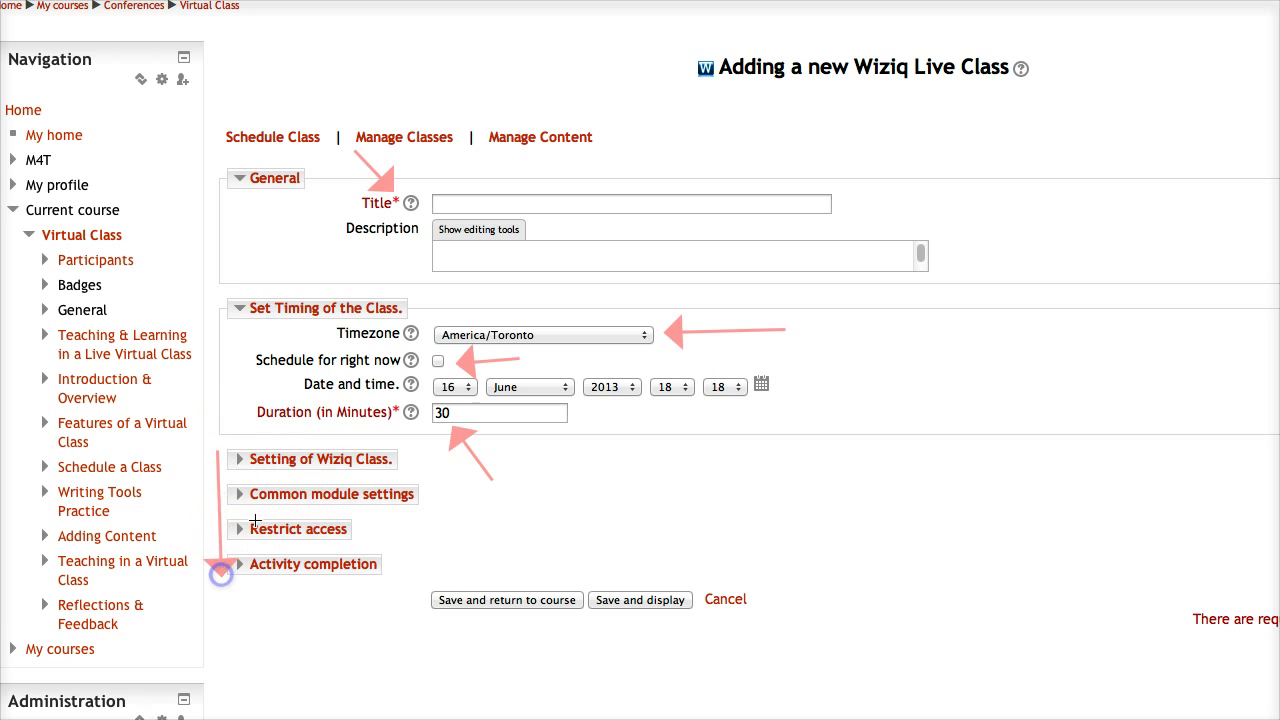
drag(736, 503, 651, 579)
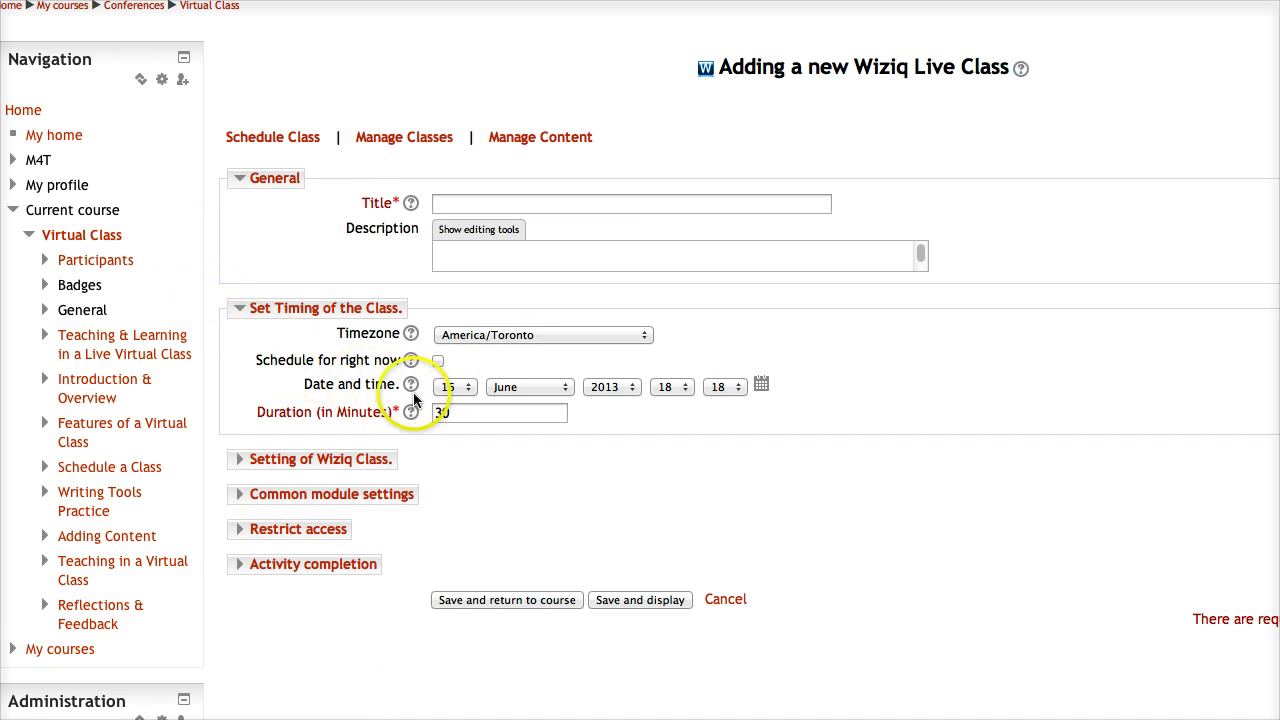
Title the live class "Demo 4 EdMedia" and show the editing tools for its description.
click(459, 203)
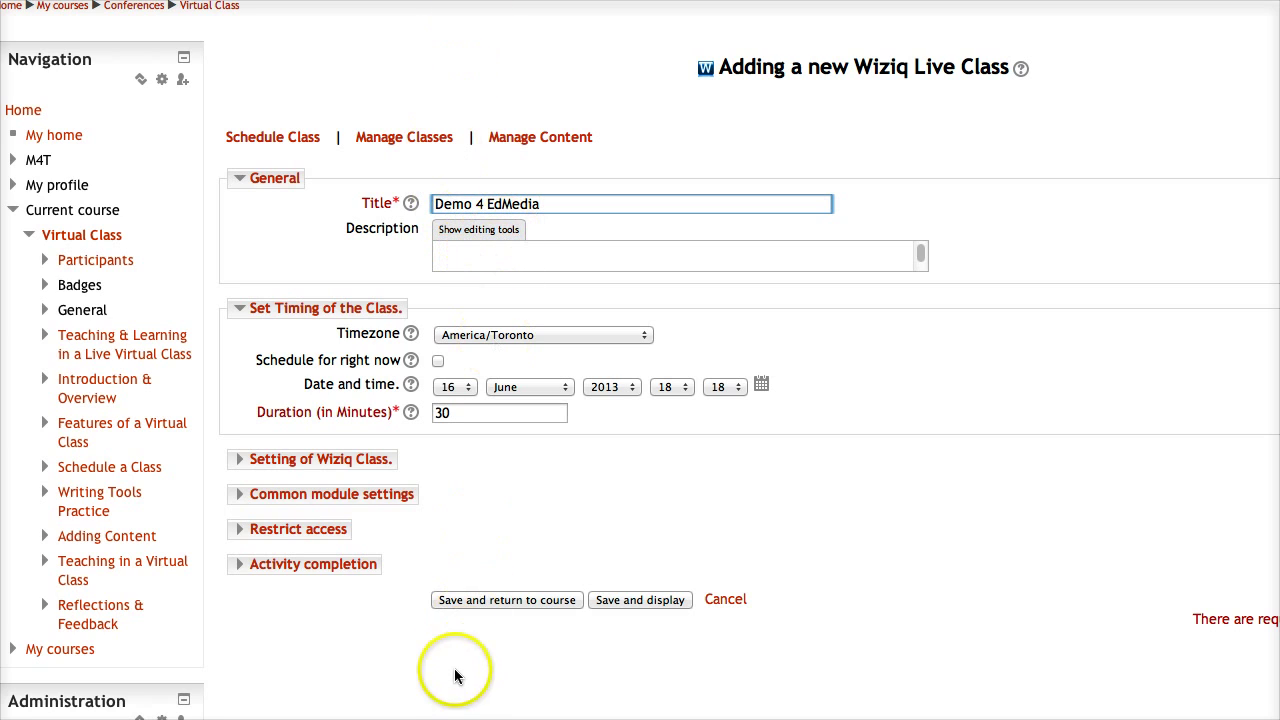
click(487, 543)
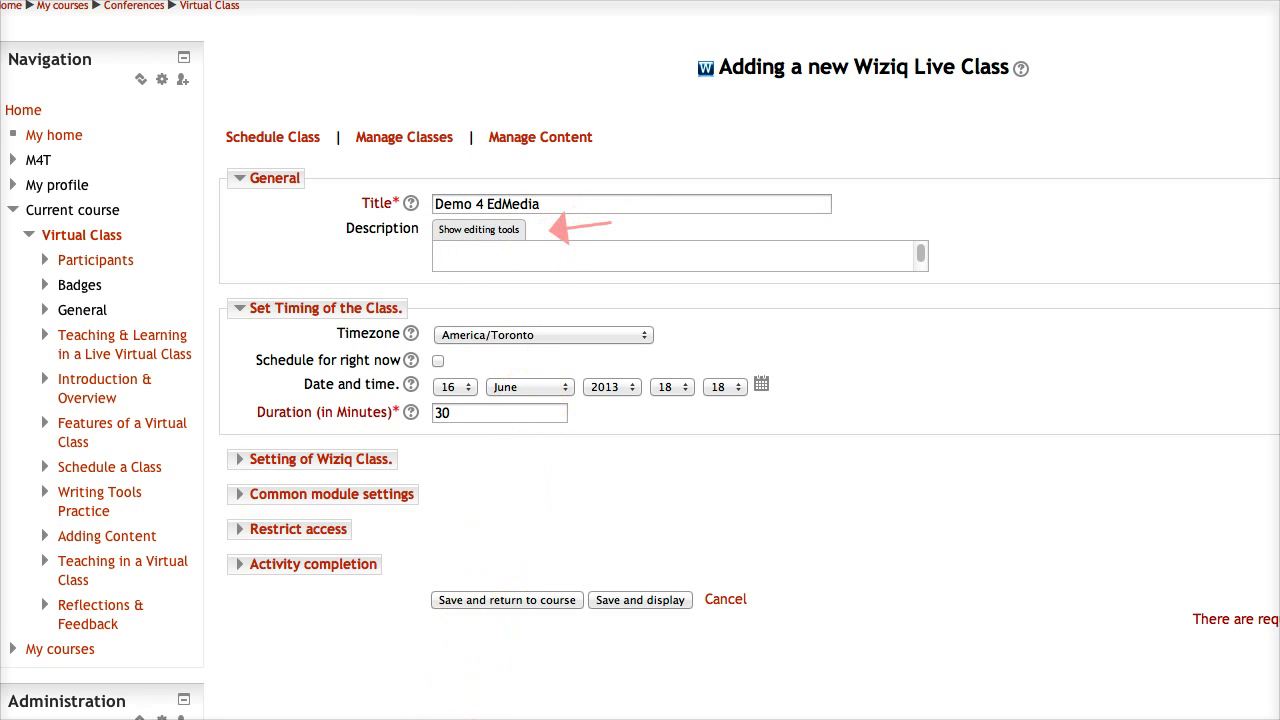
click(500, 232)
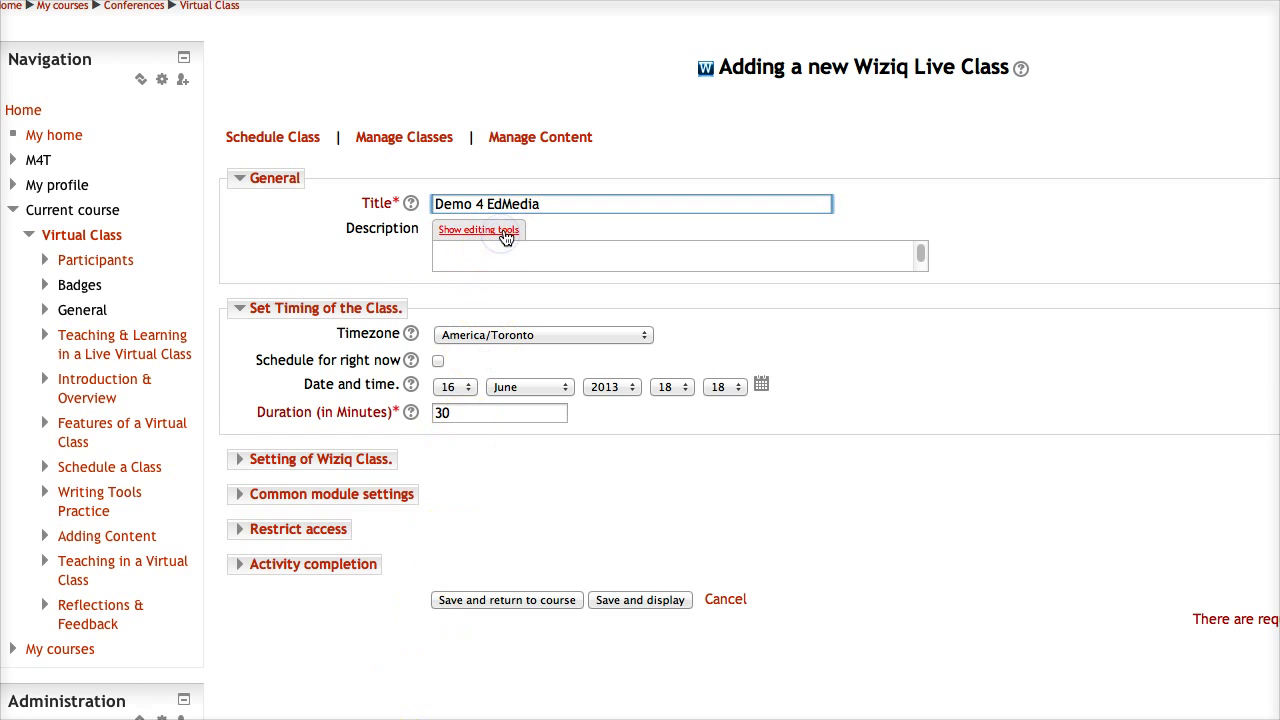
click(504, 232)
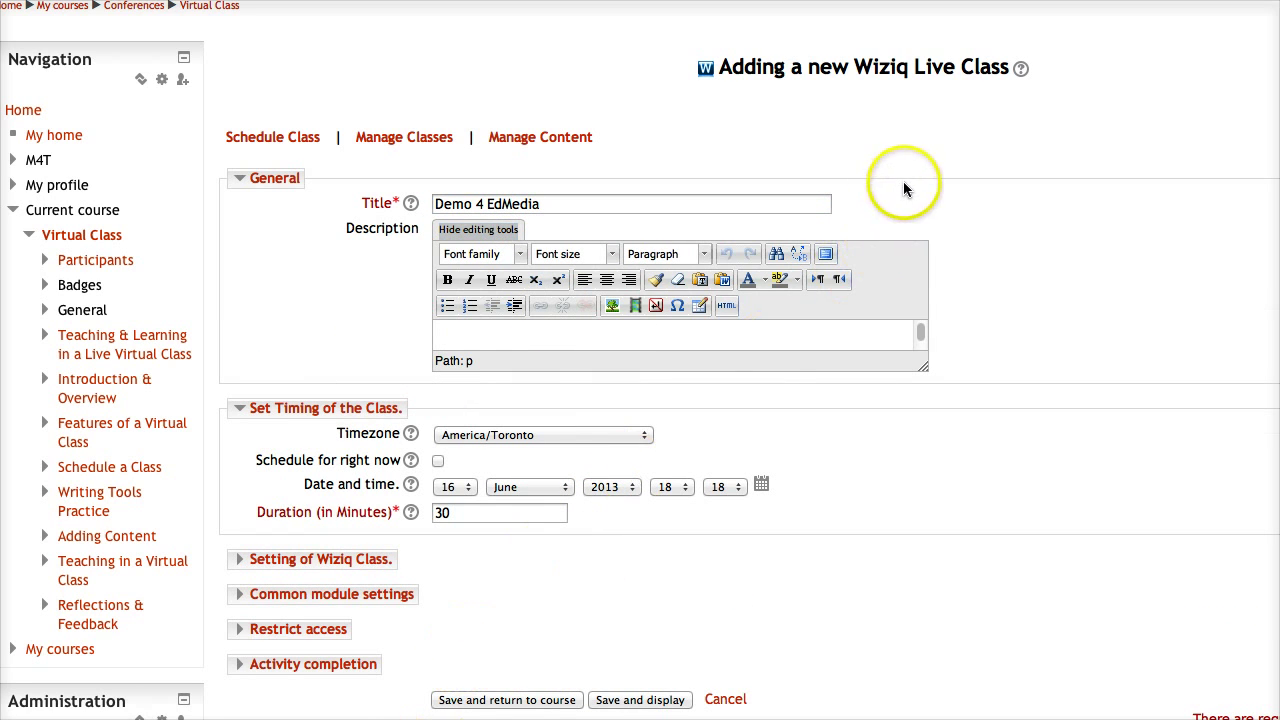
Enter the description "A demo on how to use the virtual class." in the full-screen editor and return to the form.
click(828, 255)
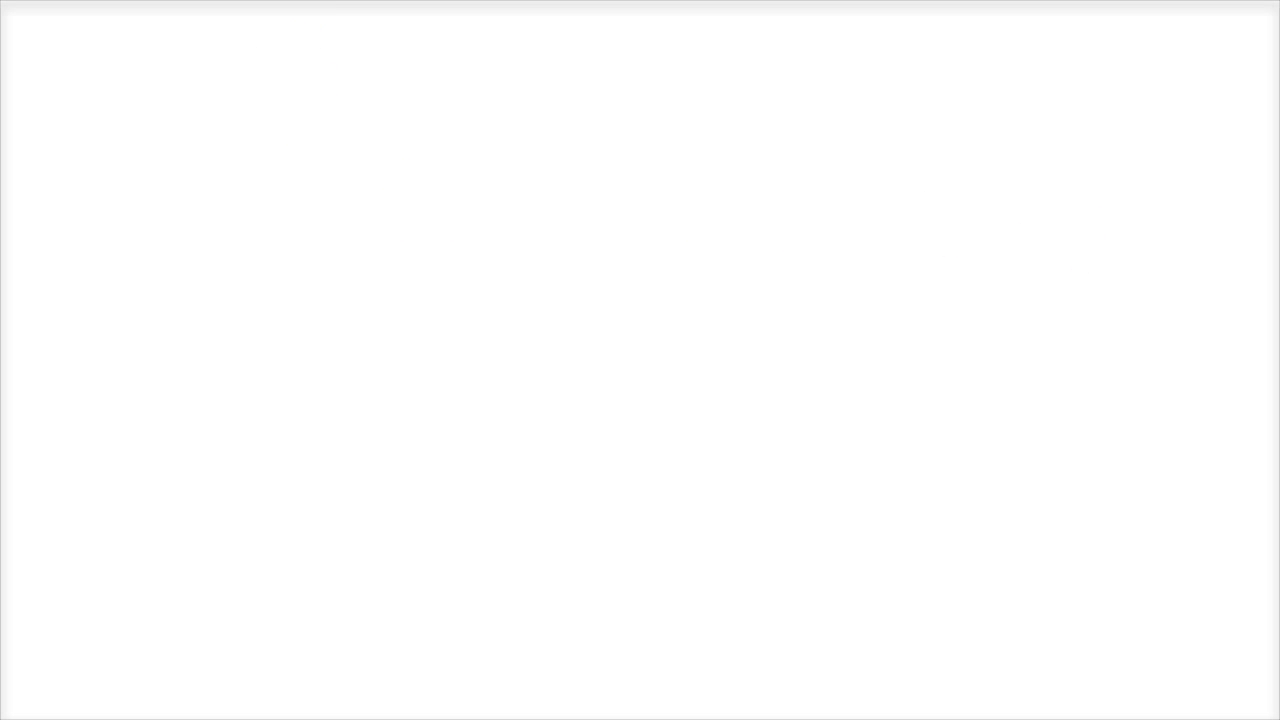
click(371, 58)
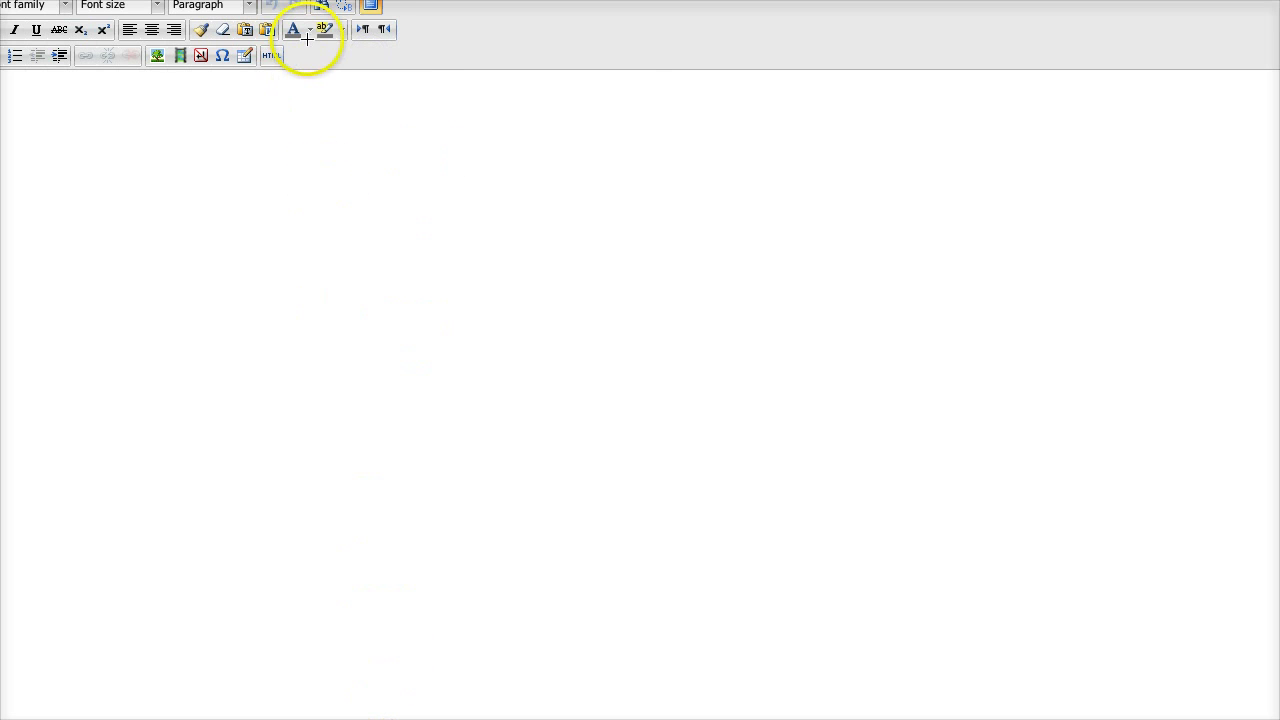
mouse_move(658, 135)
mouse_down()
mouse_move(446, 8)
mouse_move(388, 10)
mouse_up()
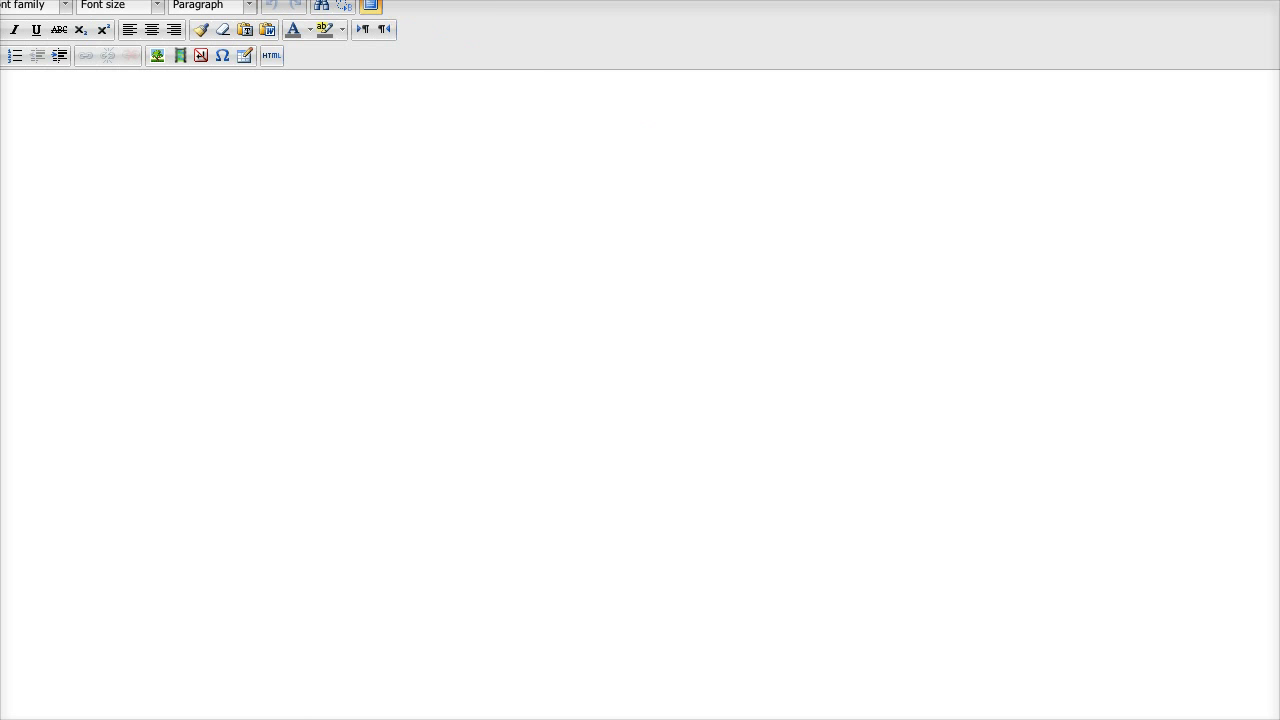
click(70, 147)
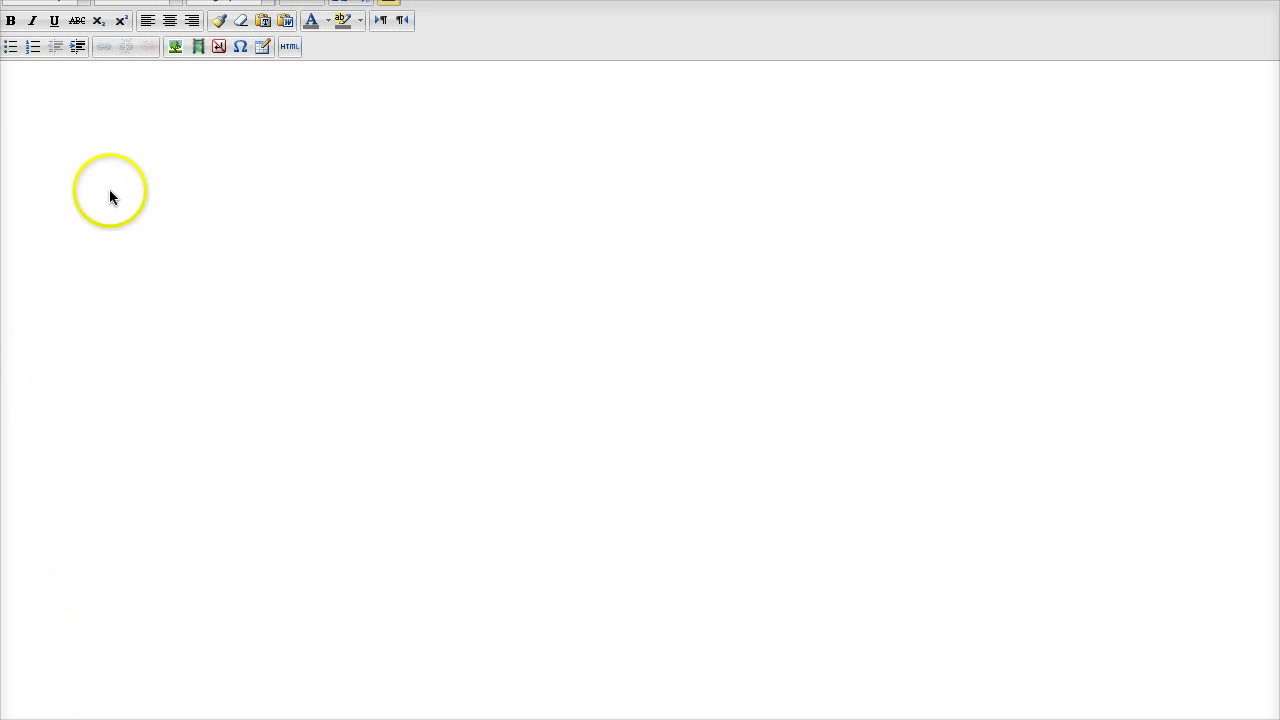
text(A d)
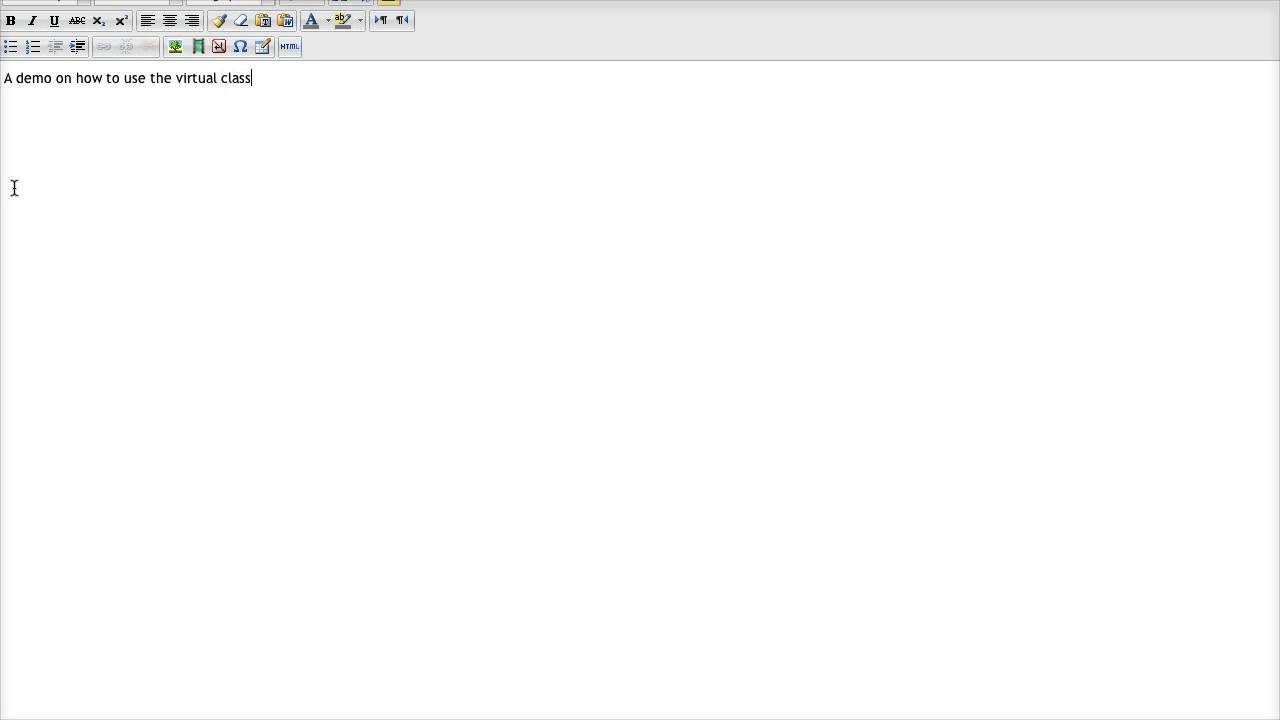
click(14, 188)
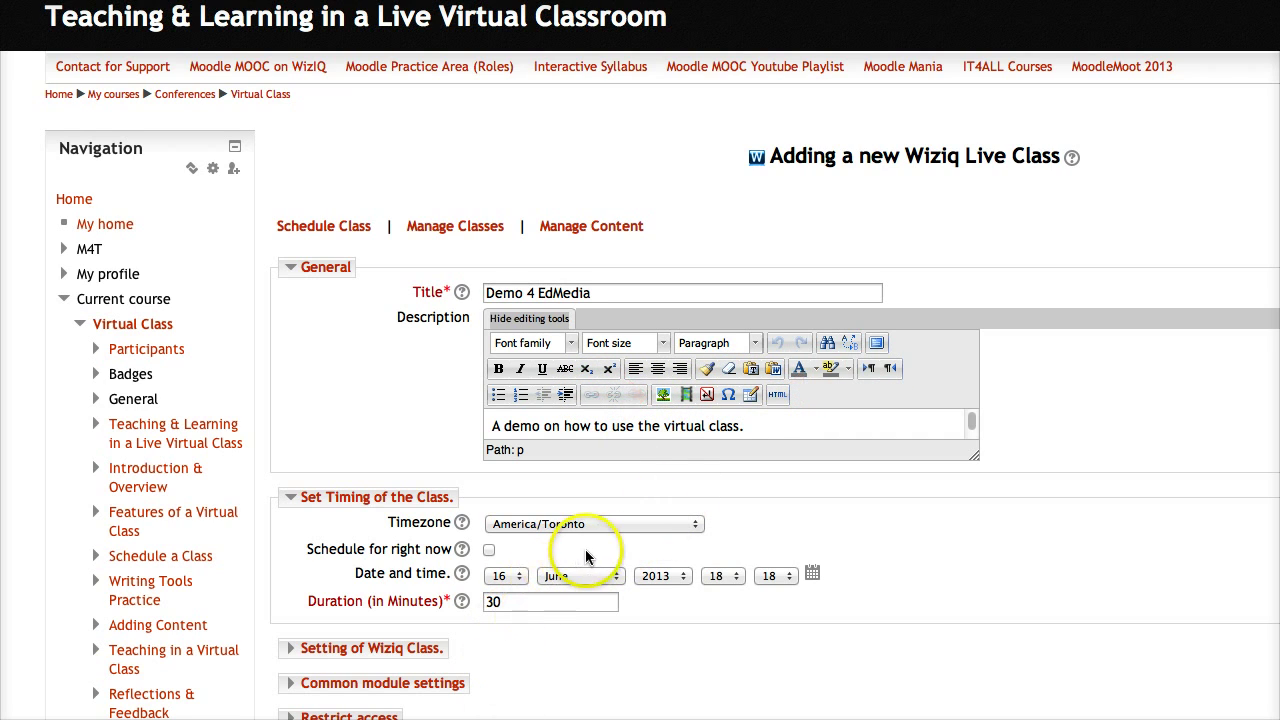
Schedule the live class for right now.
click(490, 550)
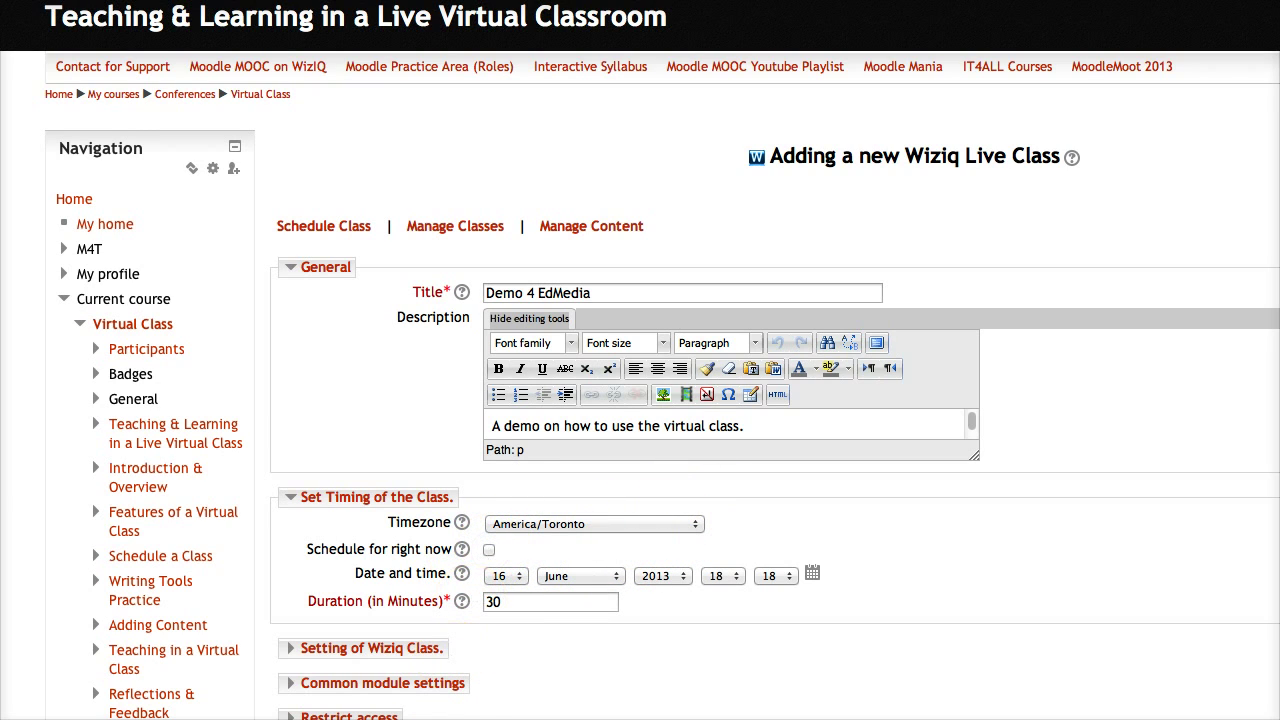
click(490, 552)
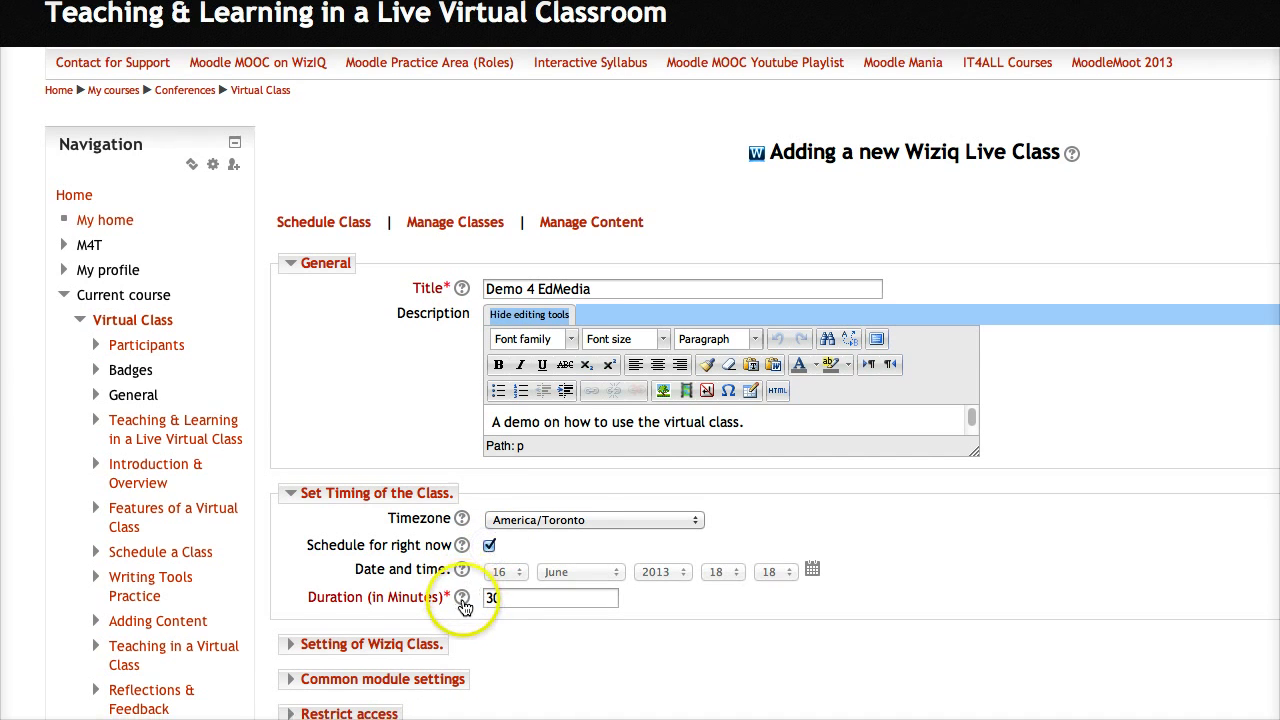
Expand the Wiziq class settings and look through the available virtual class languages.
scroll(440, 570, down, 3)
click(405, 550)
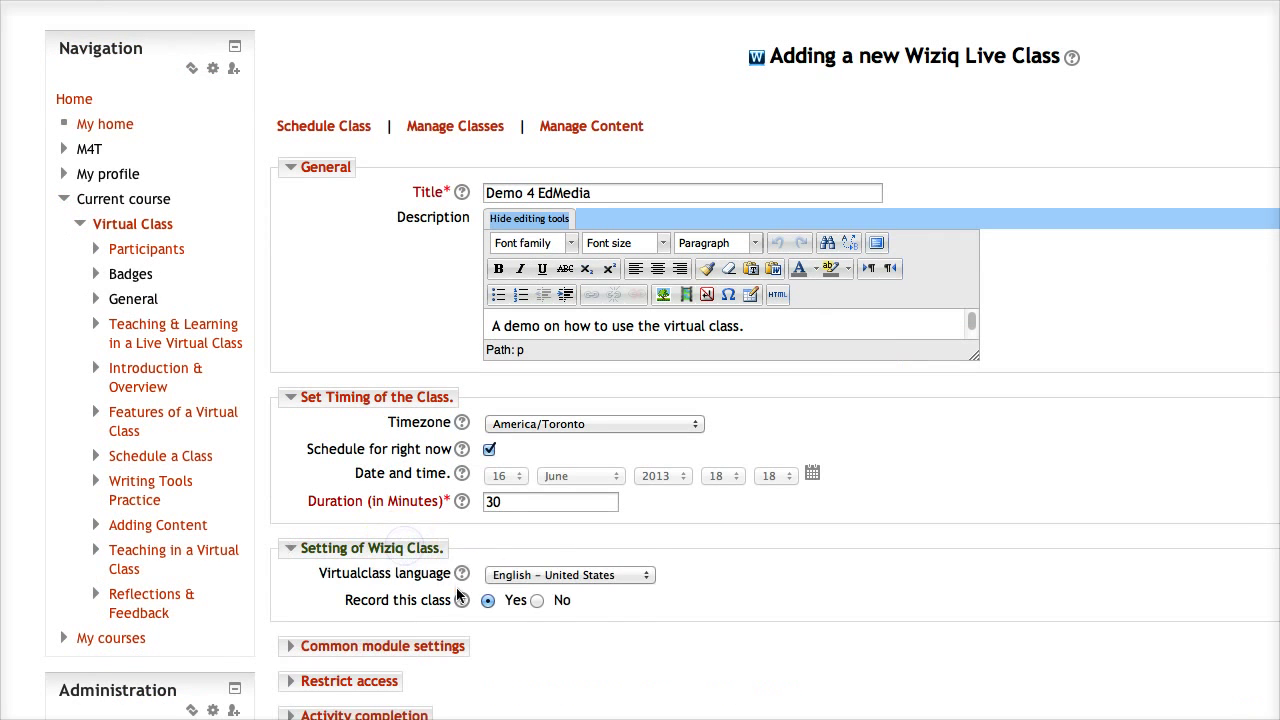
click(646, 575)
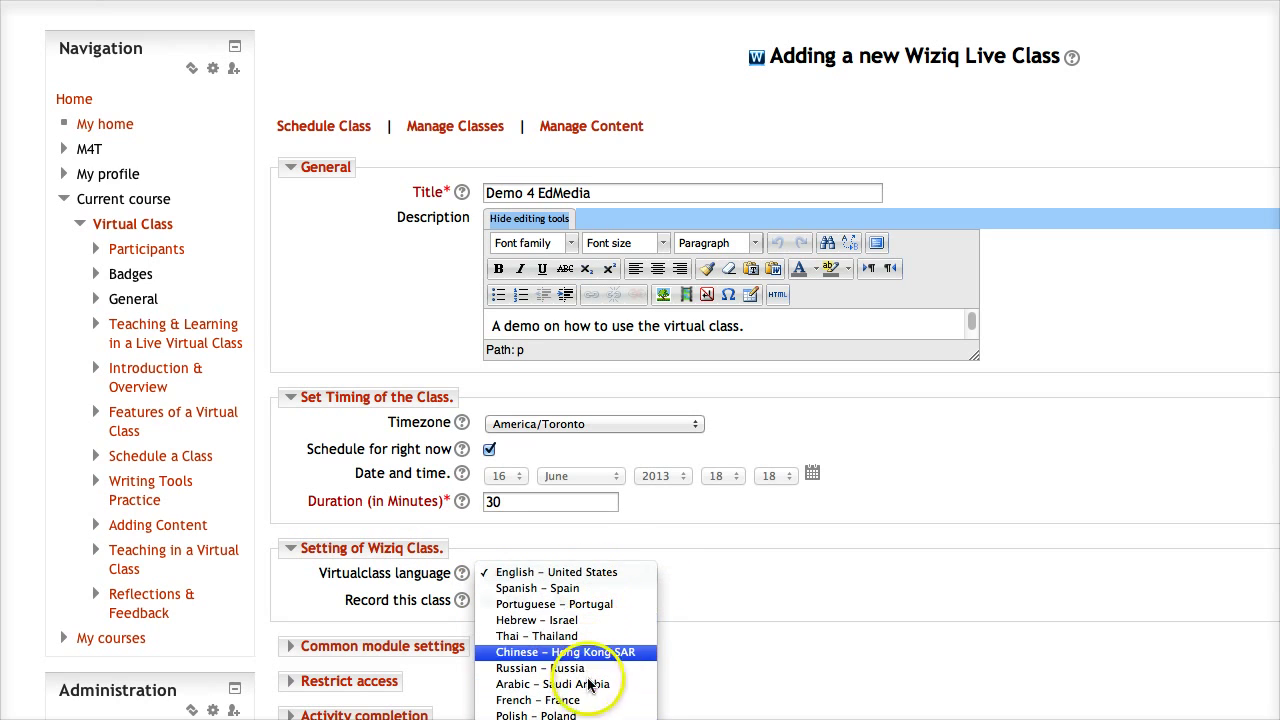
click(794, 646)
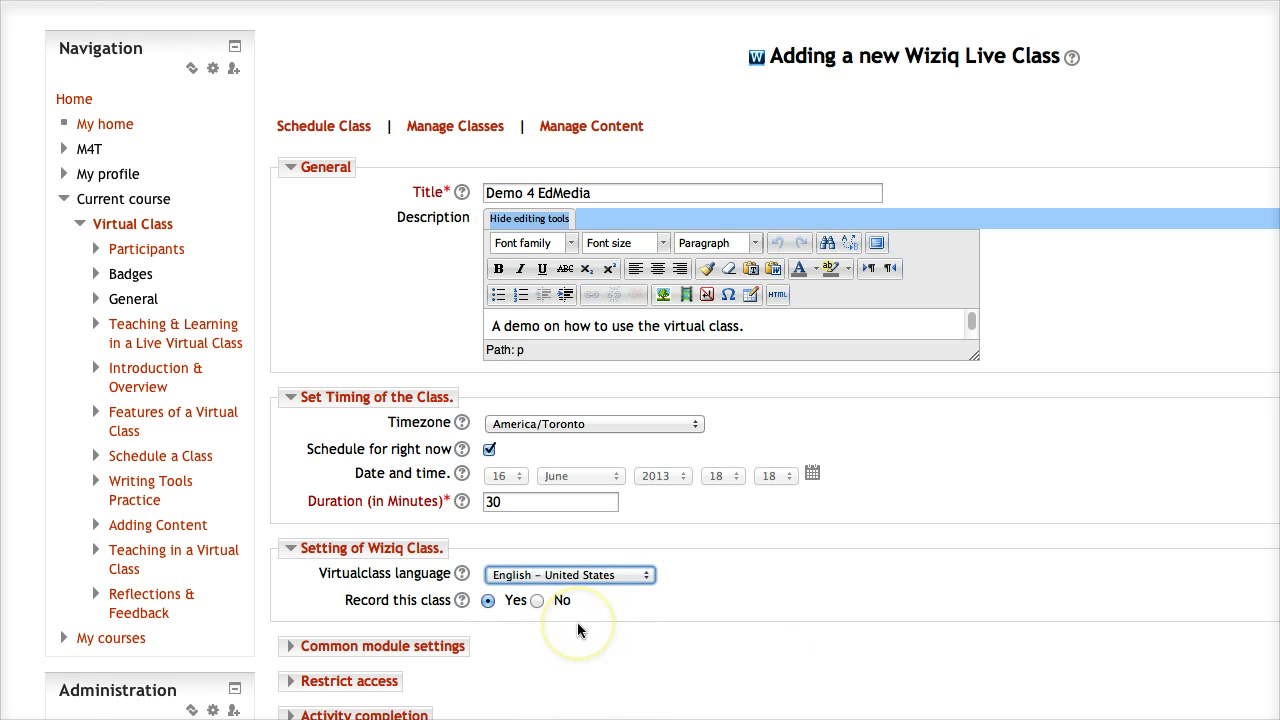
click(557, 641)
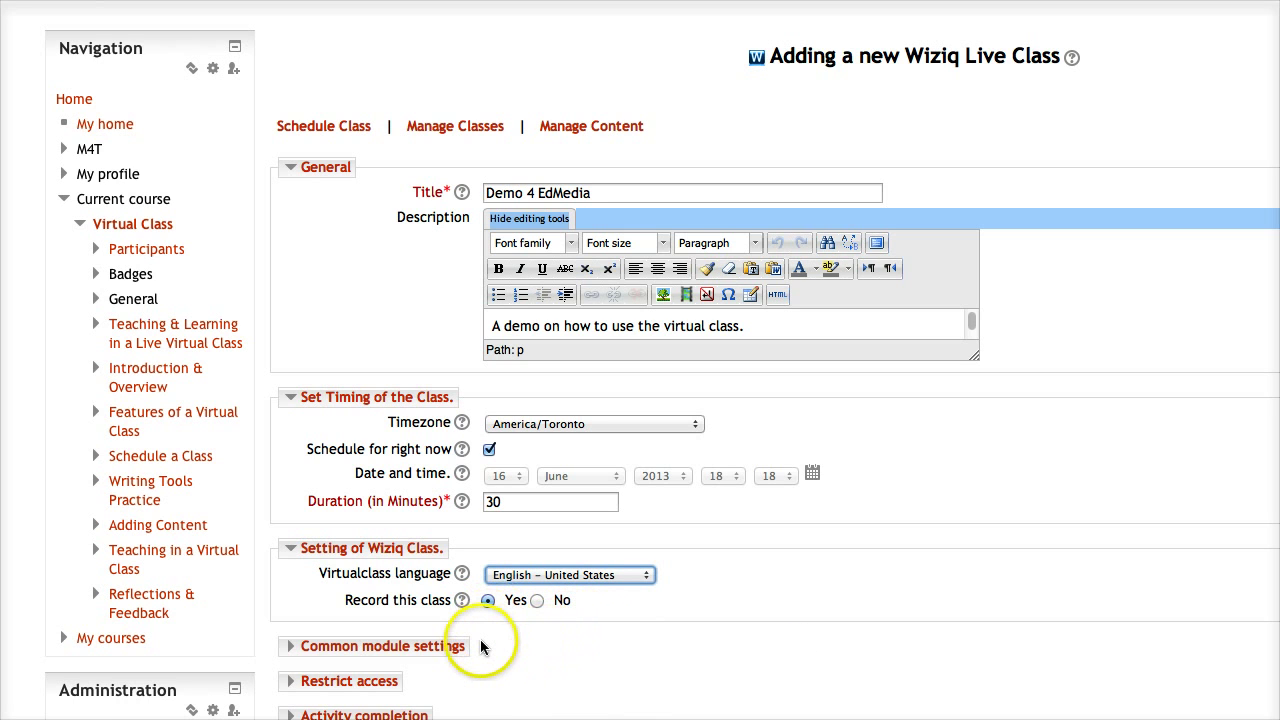
Expand the common module settings and examine the visibility and group mode options.
scroll(480, 647, down, 2)
click(435, 553)
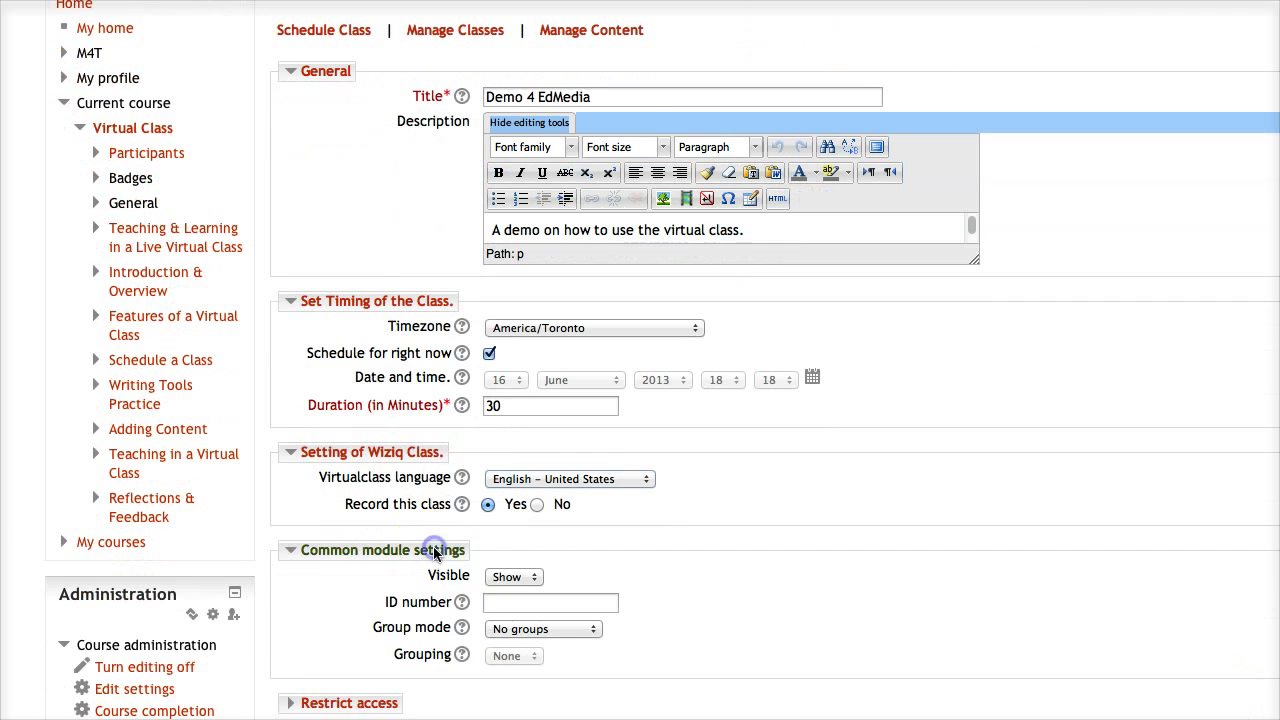
scroll(517, 585, down, 1)
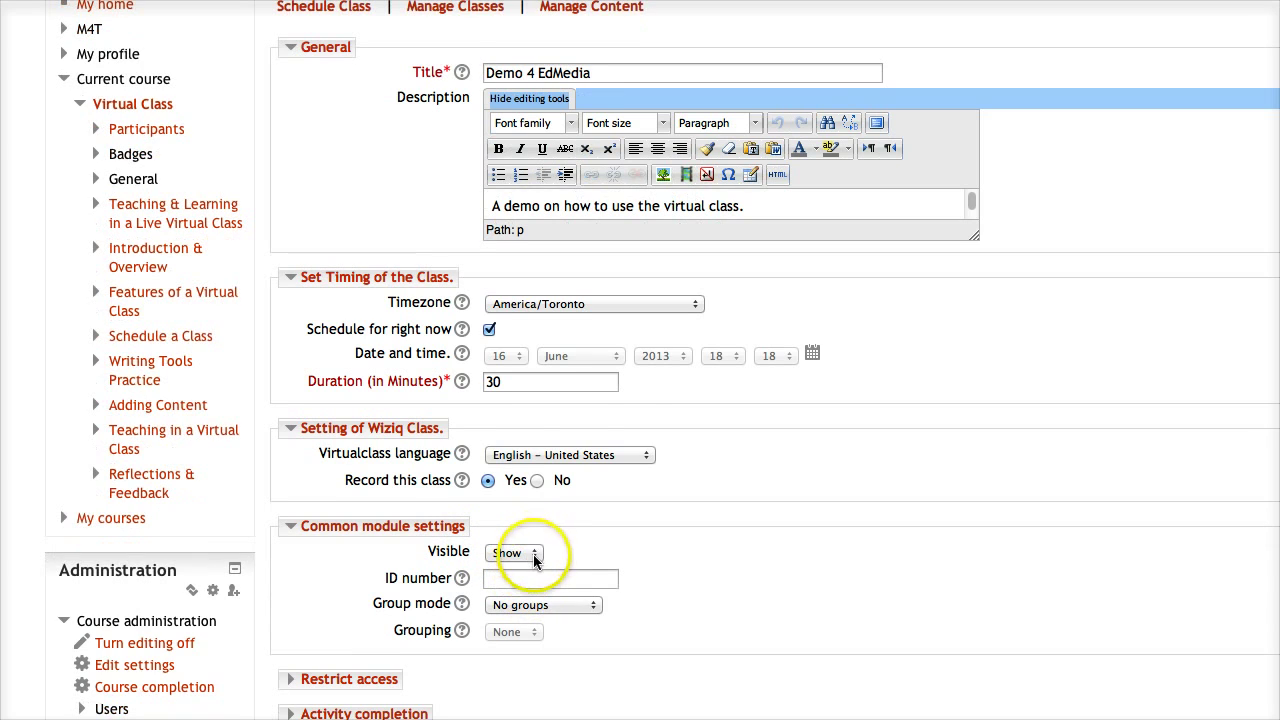
click(530, 553)
click(634, 557)
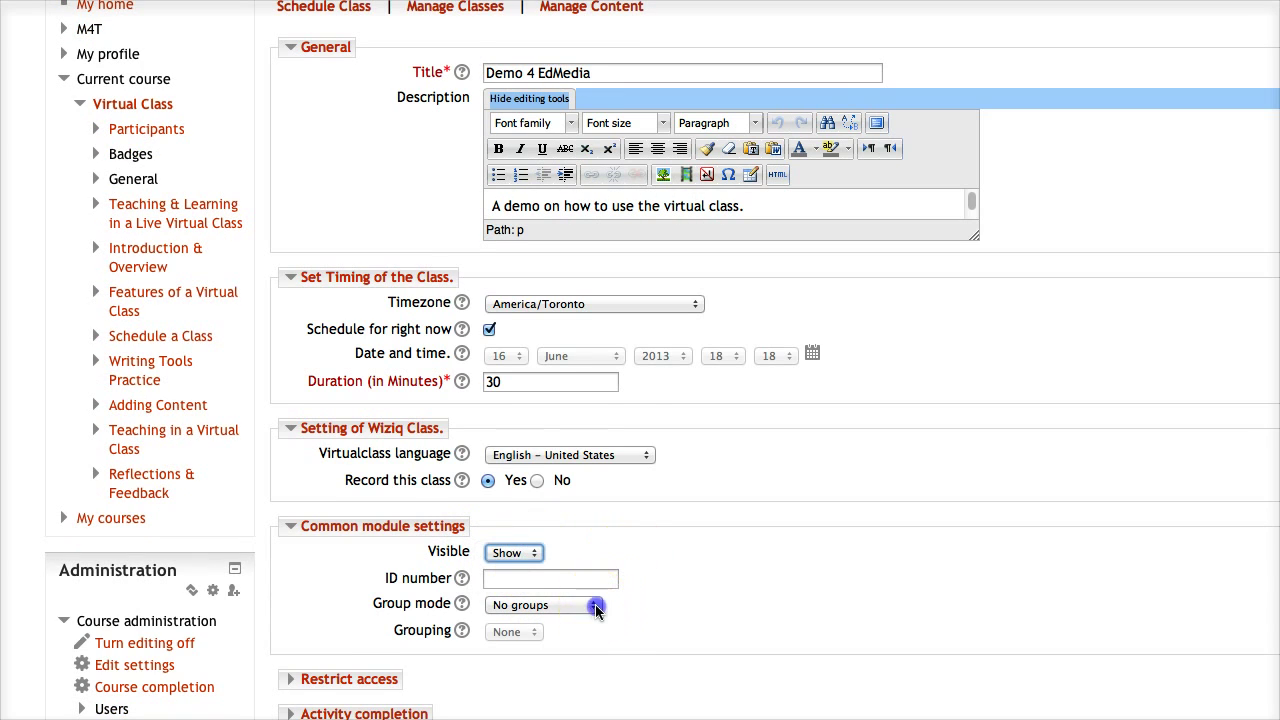
click(596, 605)
click(652, 627)
click(592, 604)
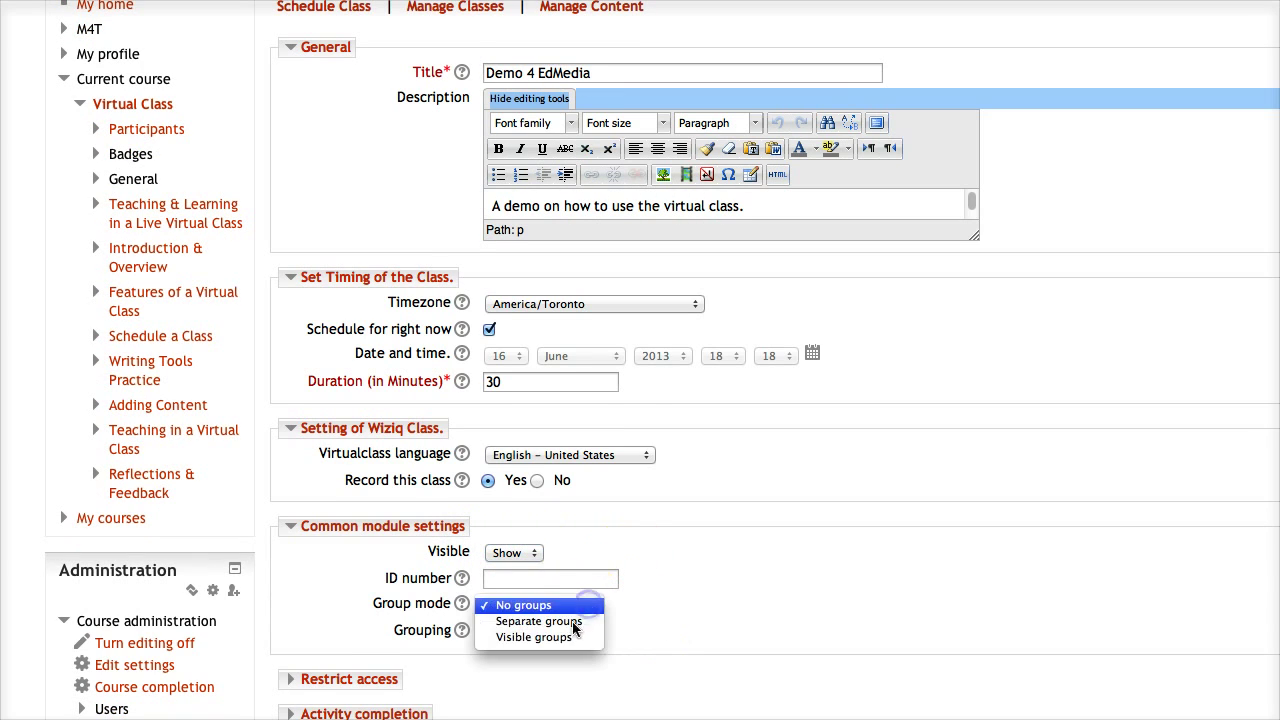
click(659, 624)
Expand the access restrictions and review the date, grade, user field and activity completion conditions.
scroll(478, 641, down, 2)
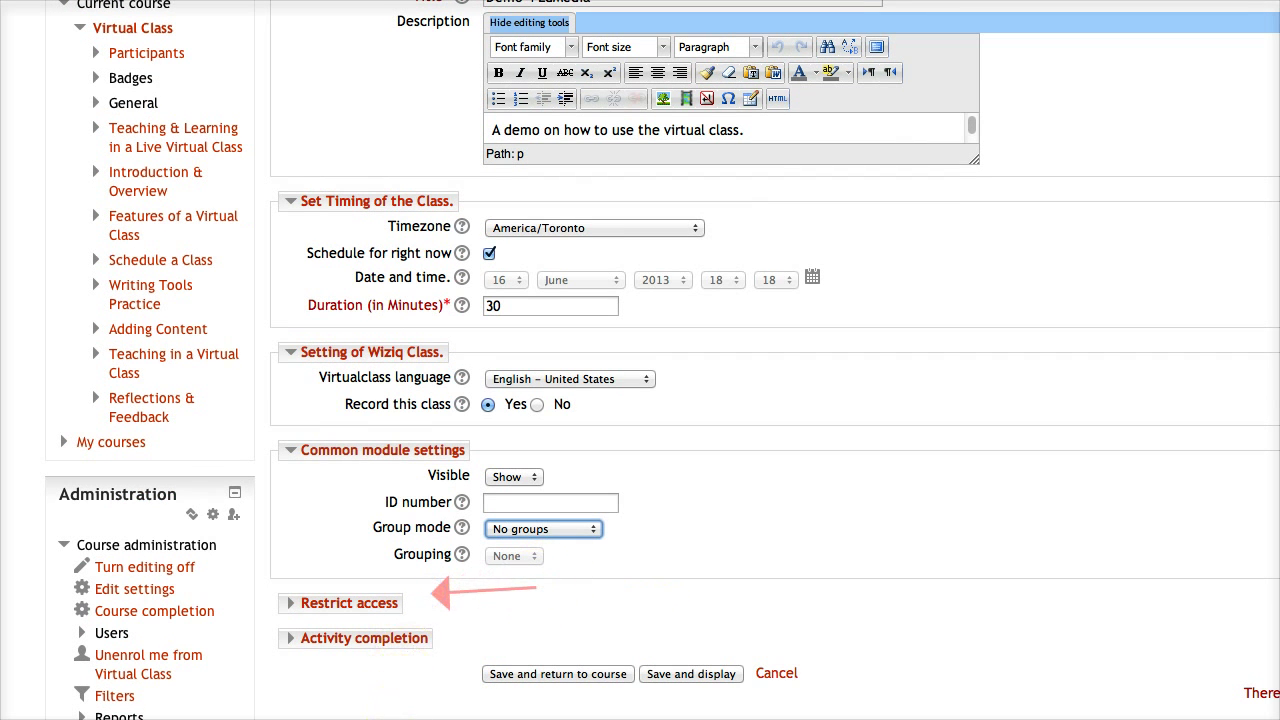
click(386, 603)
scroll(600, 614, down, 5)
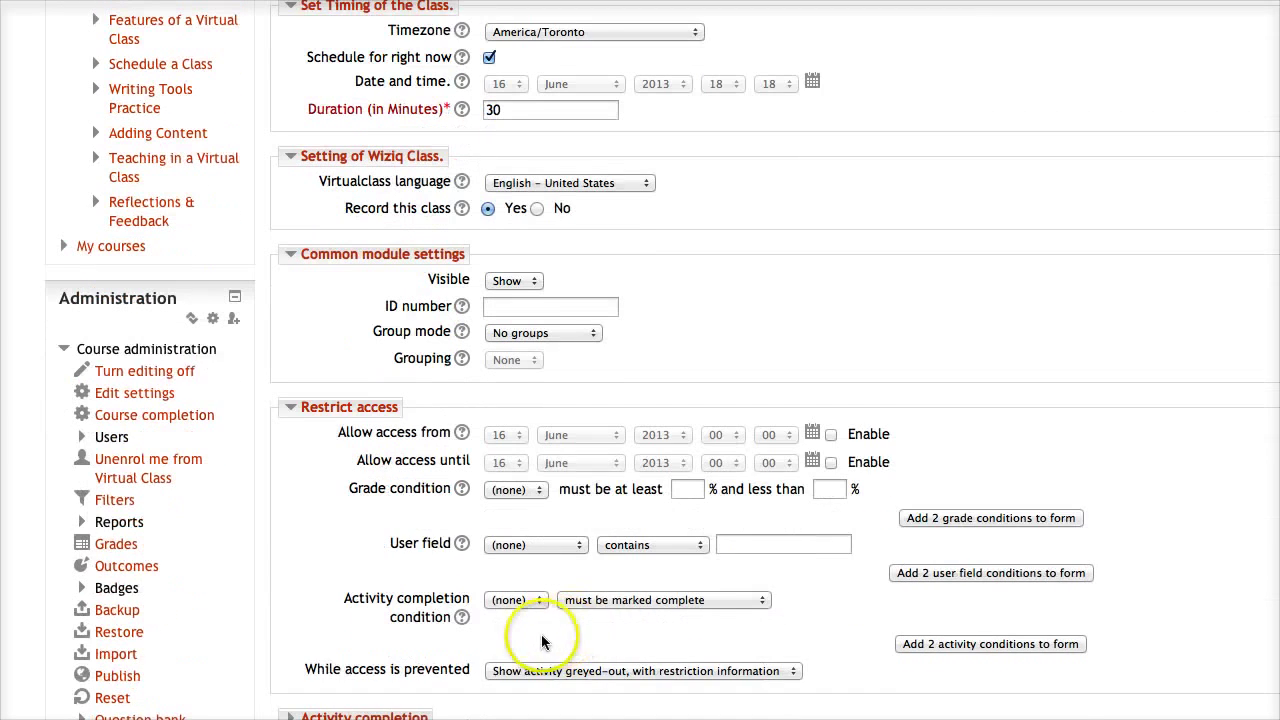
scroll(525, 632, down, 1)
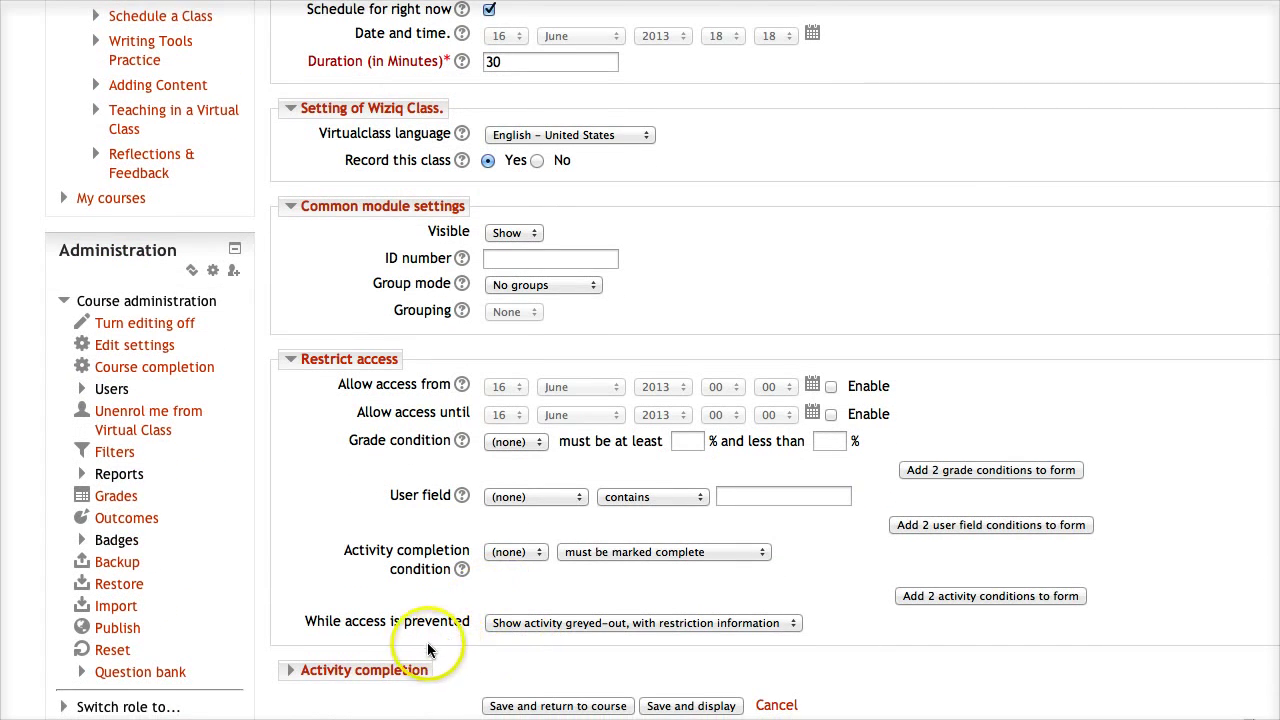
Set the class's completion tracking to "Do not indicate activity completion", then save the class and display it.
scroll(428, 651, down, 1)
click(414, 640)
scroll(522, 640, down, 2)
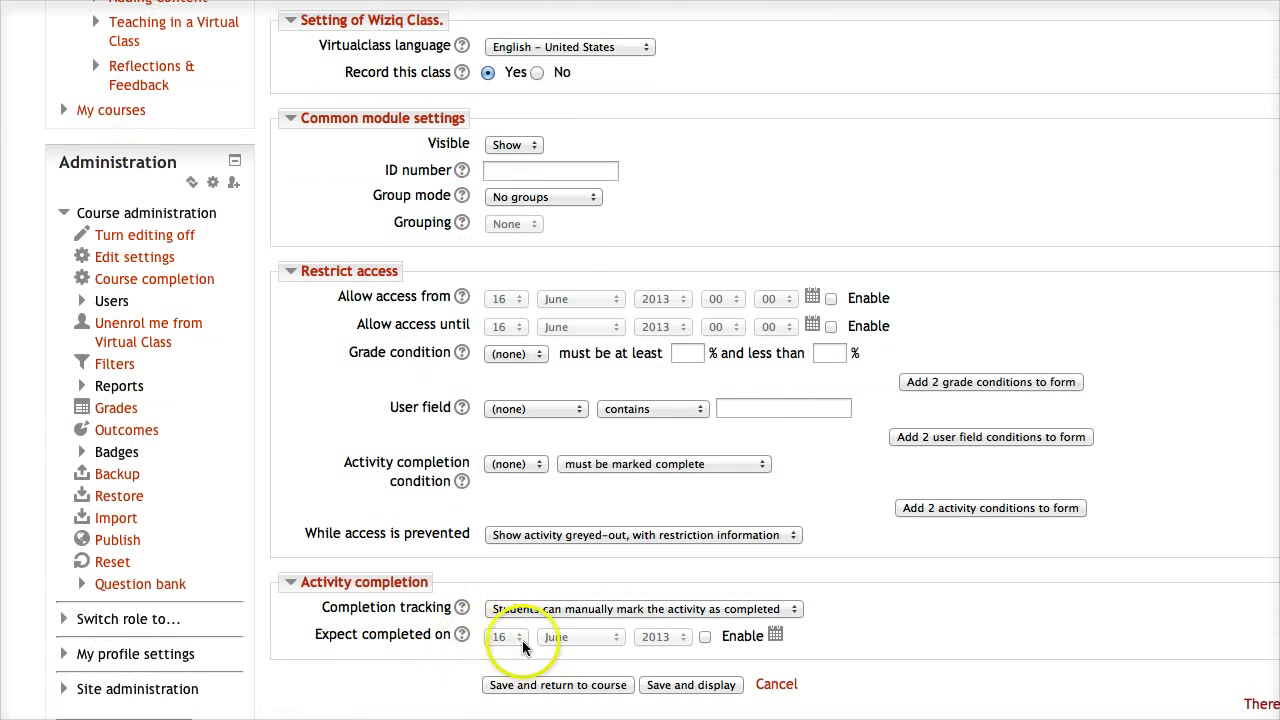
click(794, 608)
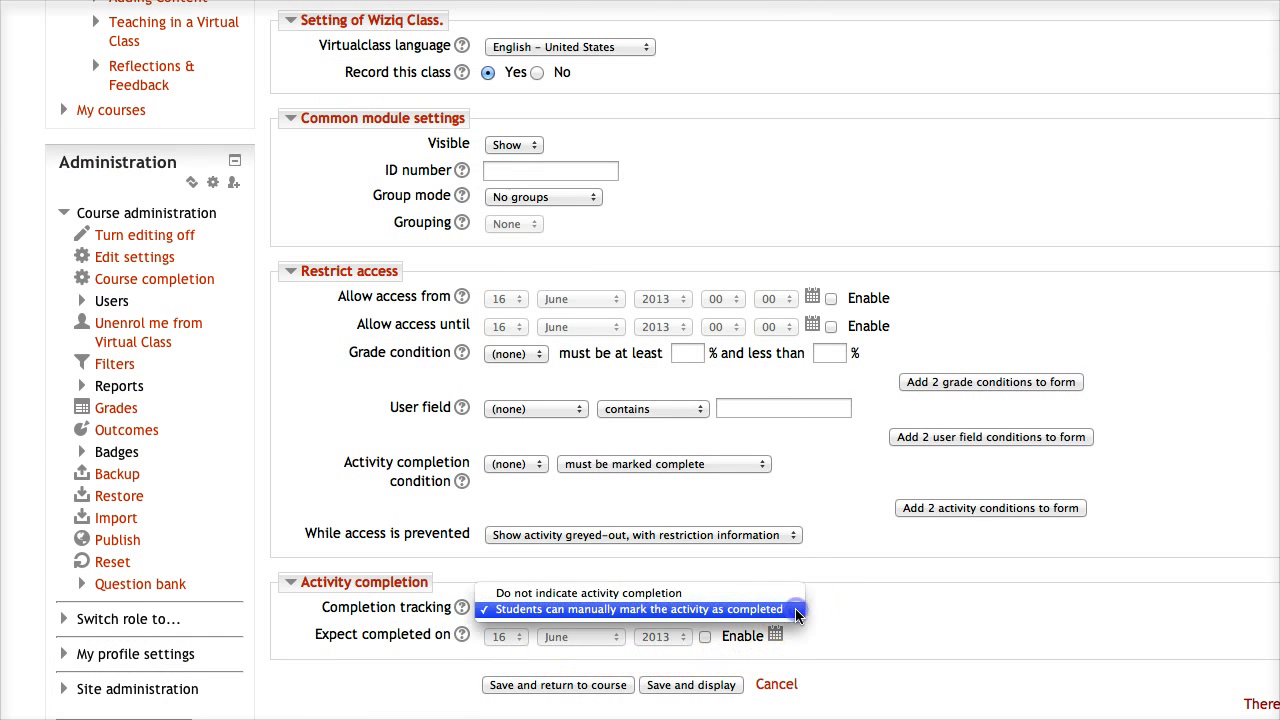
click(700, 593)
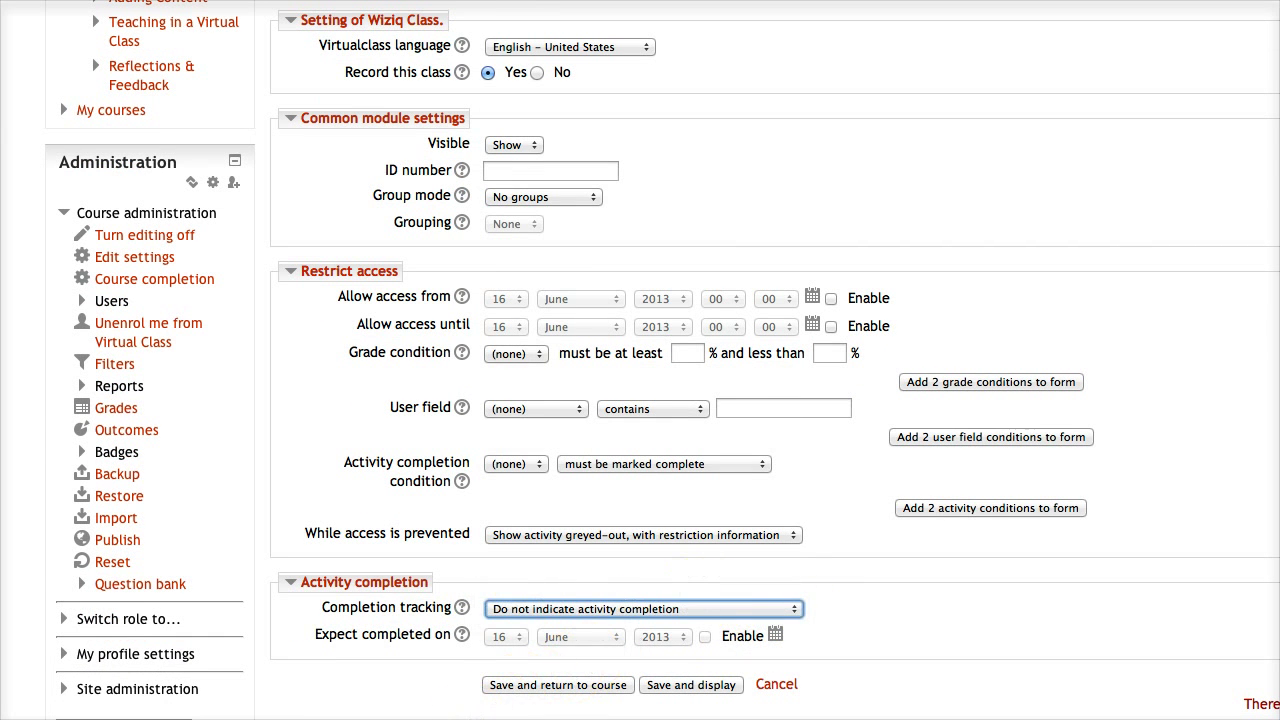
click(696, 687)
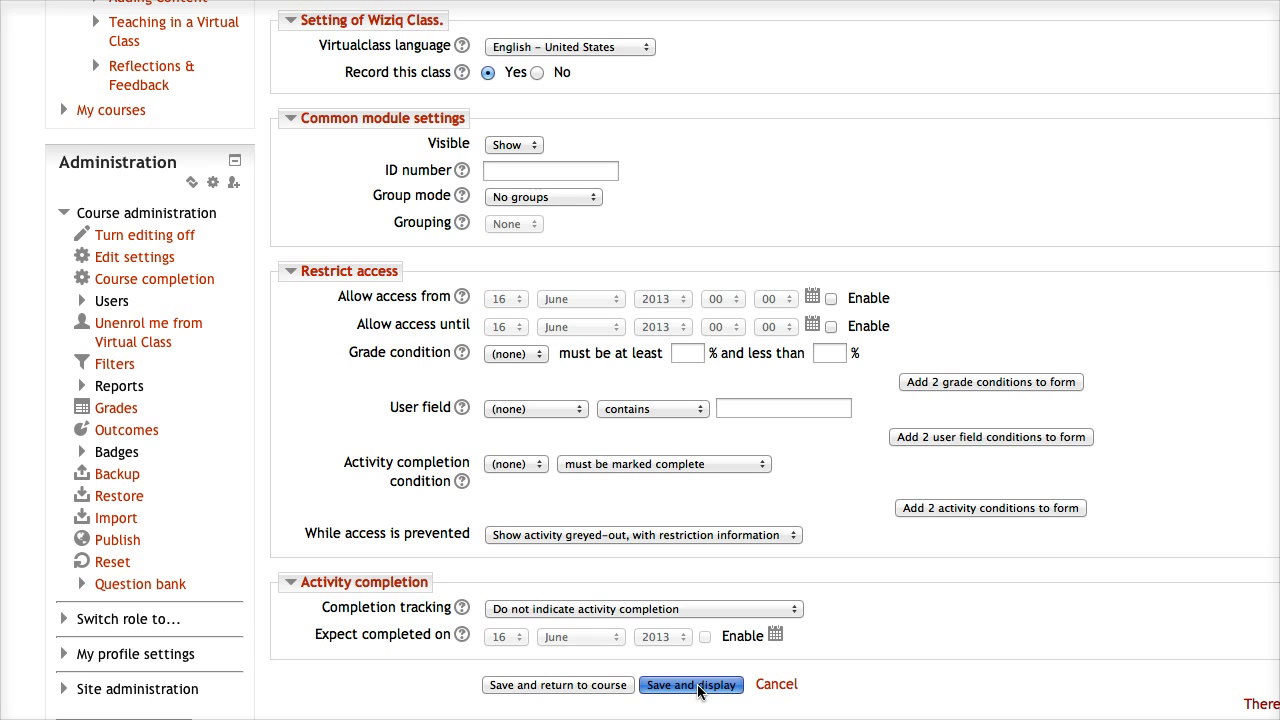
Save and display the Demo 4 EdMedia class, and launch its live virtual classroom.
click(690, 685)
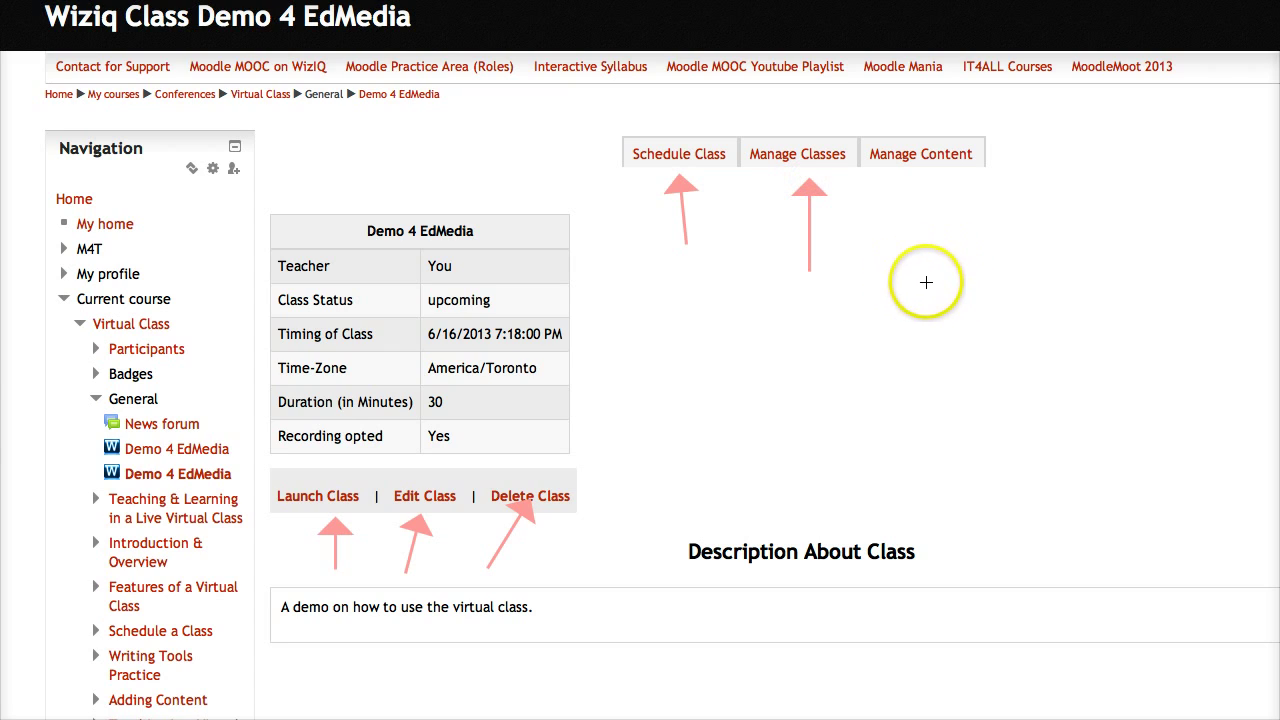
click(316, 498)
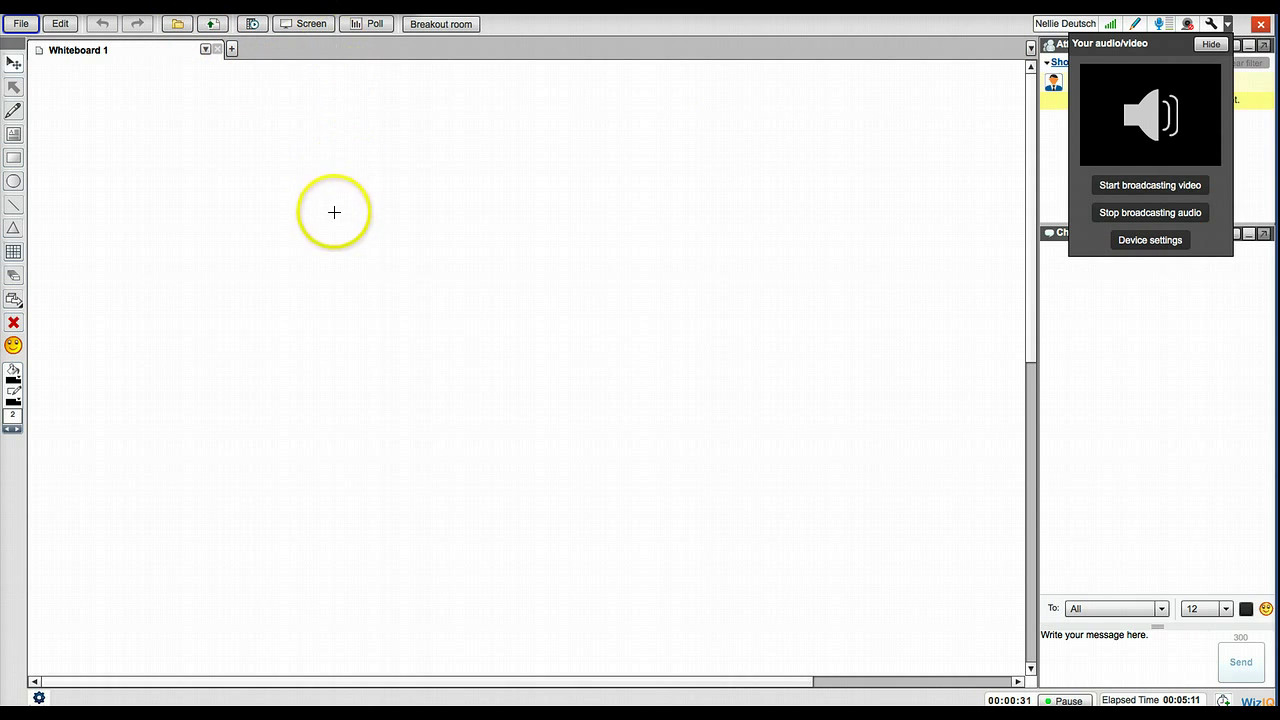
drag(289, 238, 293, 44)
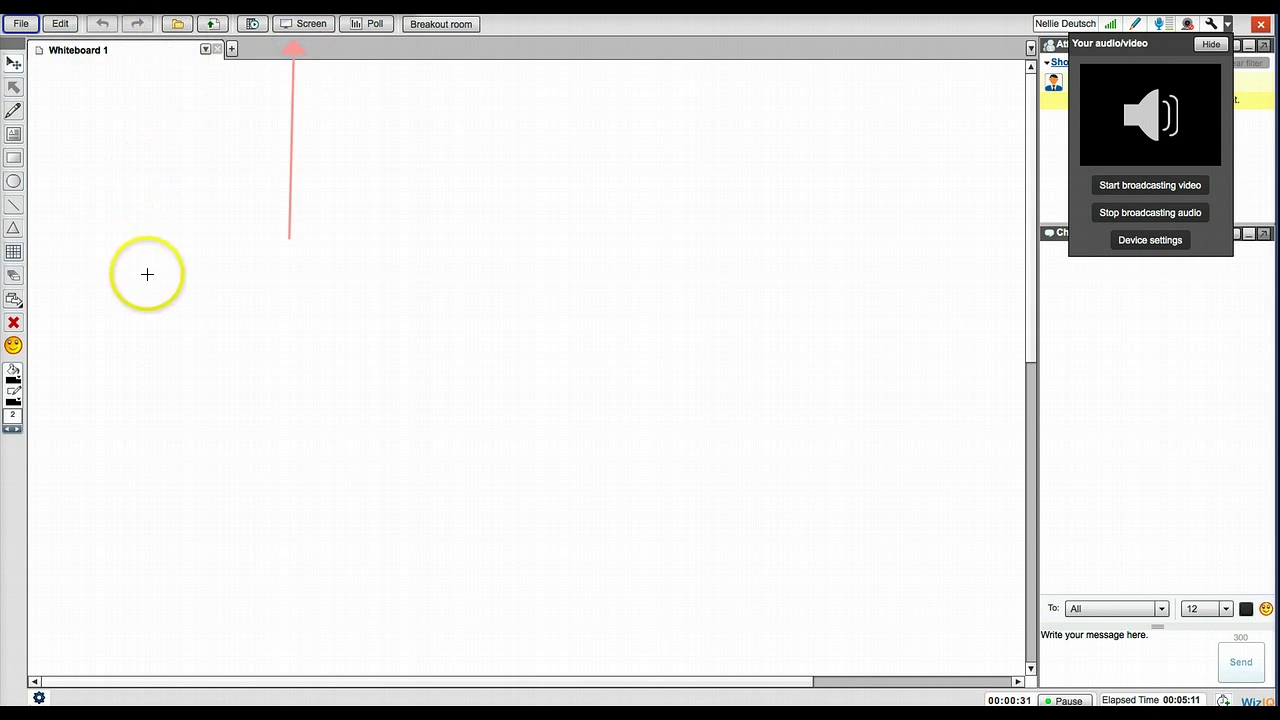
drag(185, 300, 79, 306)
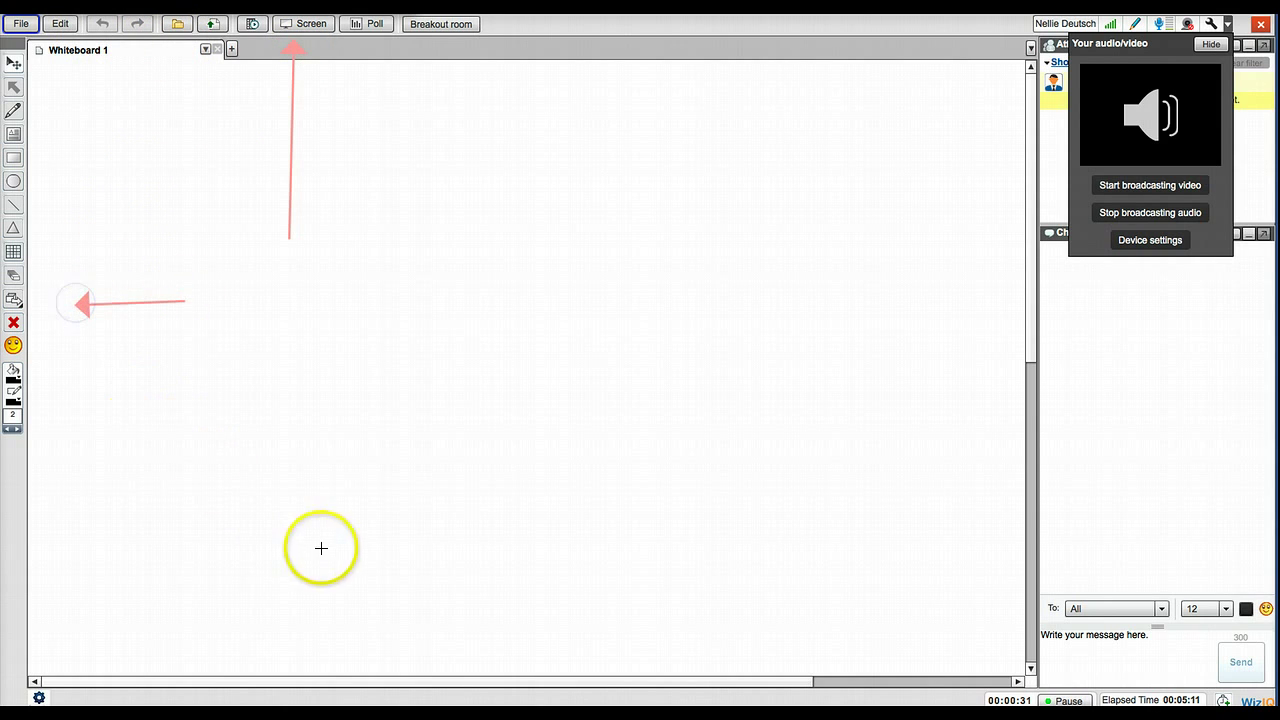
mouse_move(923, 494)
mouse_down()
mouse_move(1071, 634)
mouse_move(1185, 668)
mouse_up()
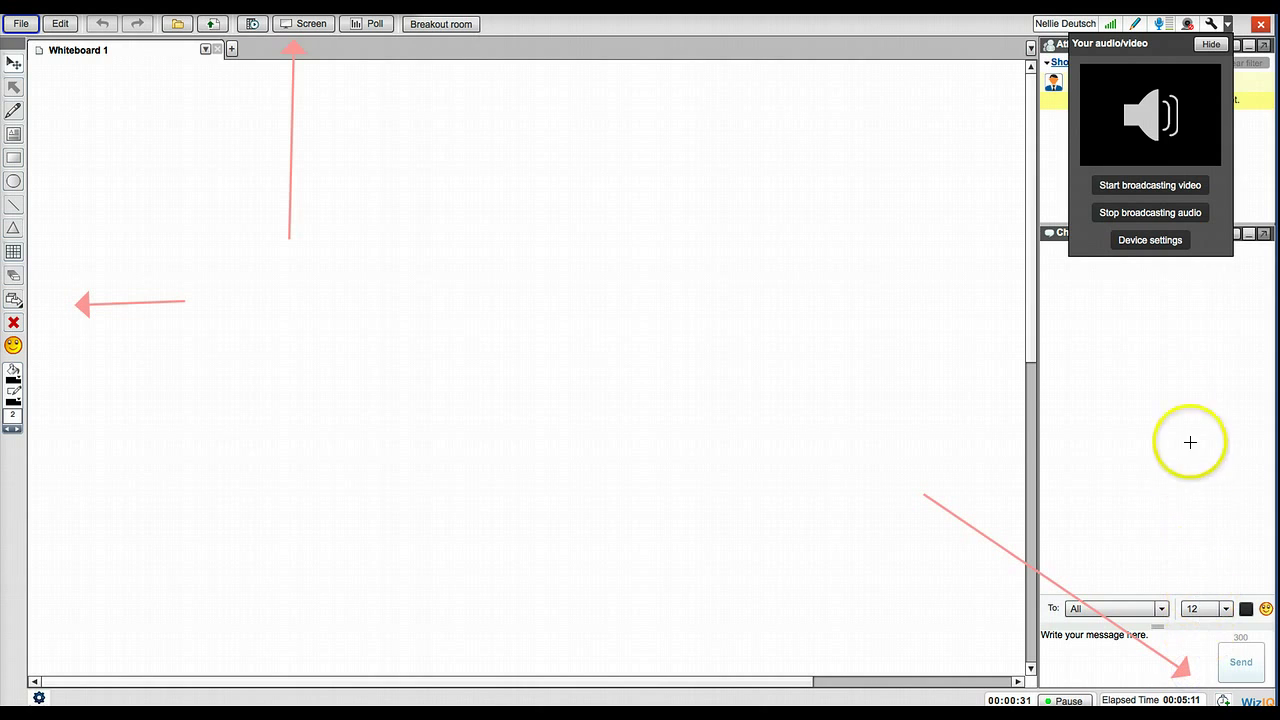
drag(1162, 306, 1168, 545)
drag(813, 175, 1040, 172)
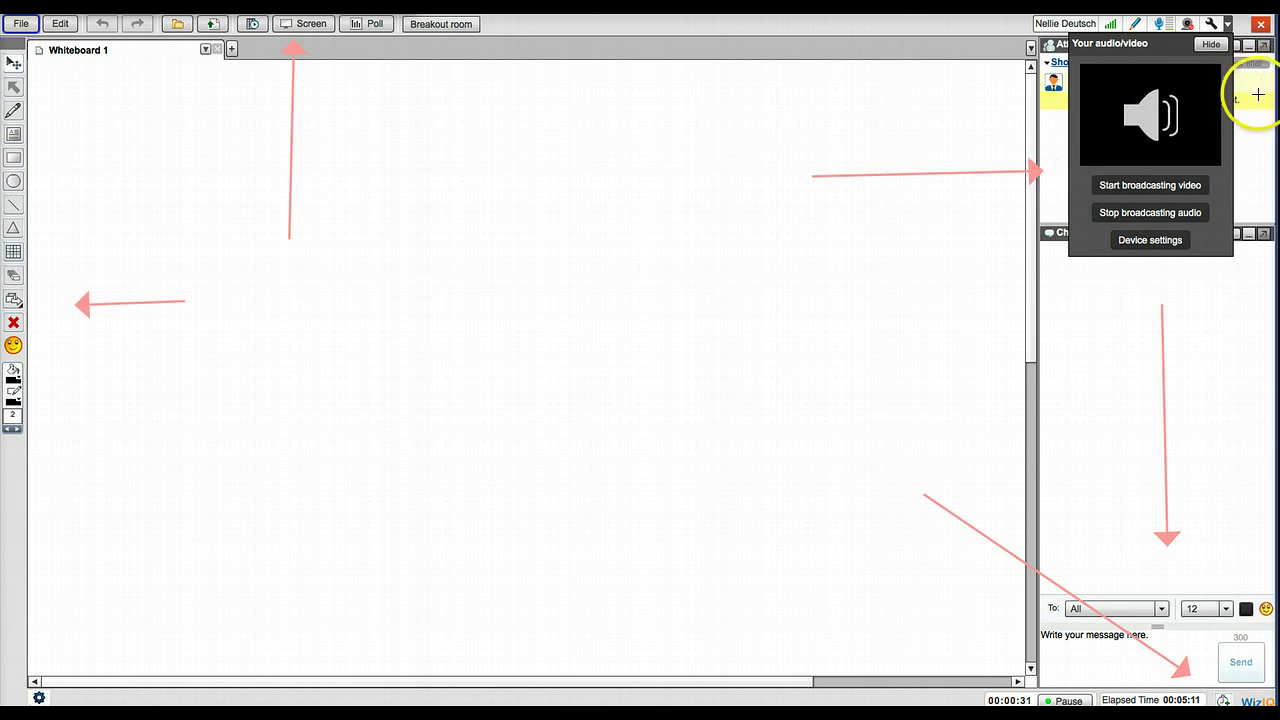
drag(1255, 128, 1210, 62)
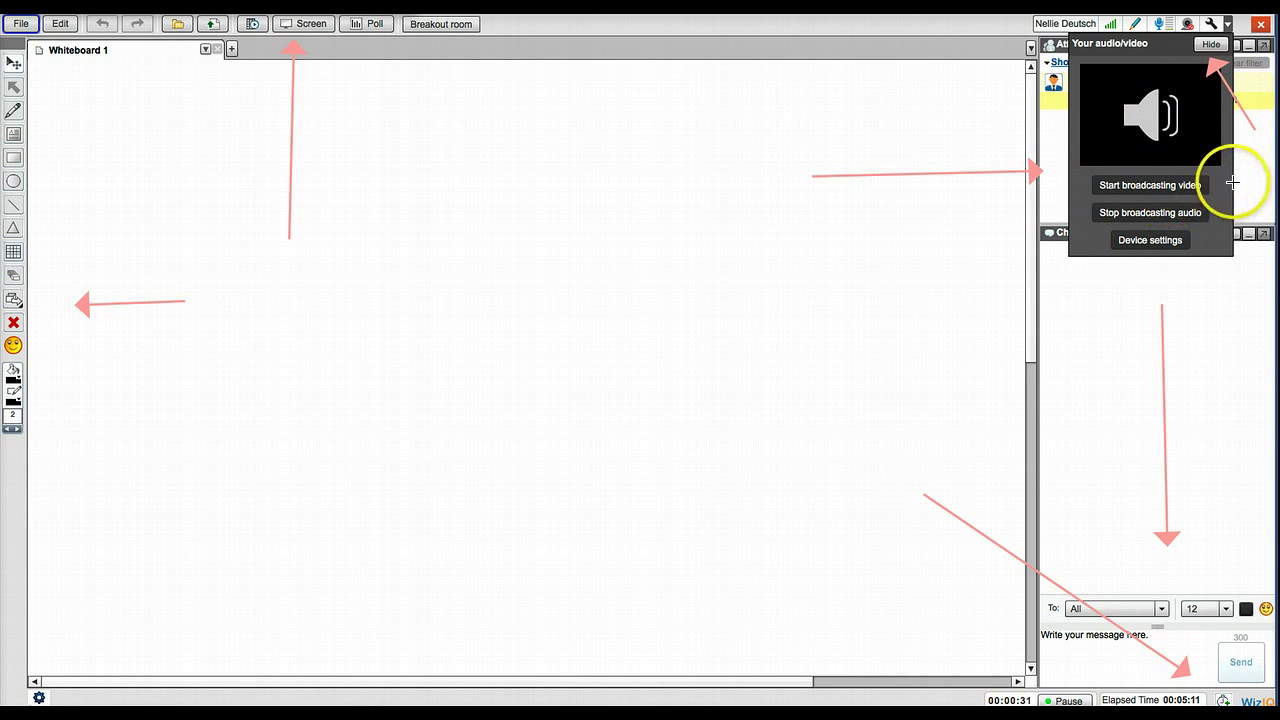
drag(1236, 180, 1222, 184)
drag(1048, 222, 1080, 215)
drag(1120, 289, 1142, 258)
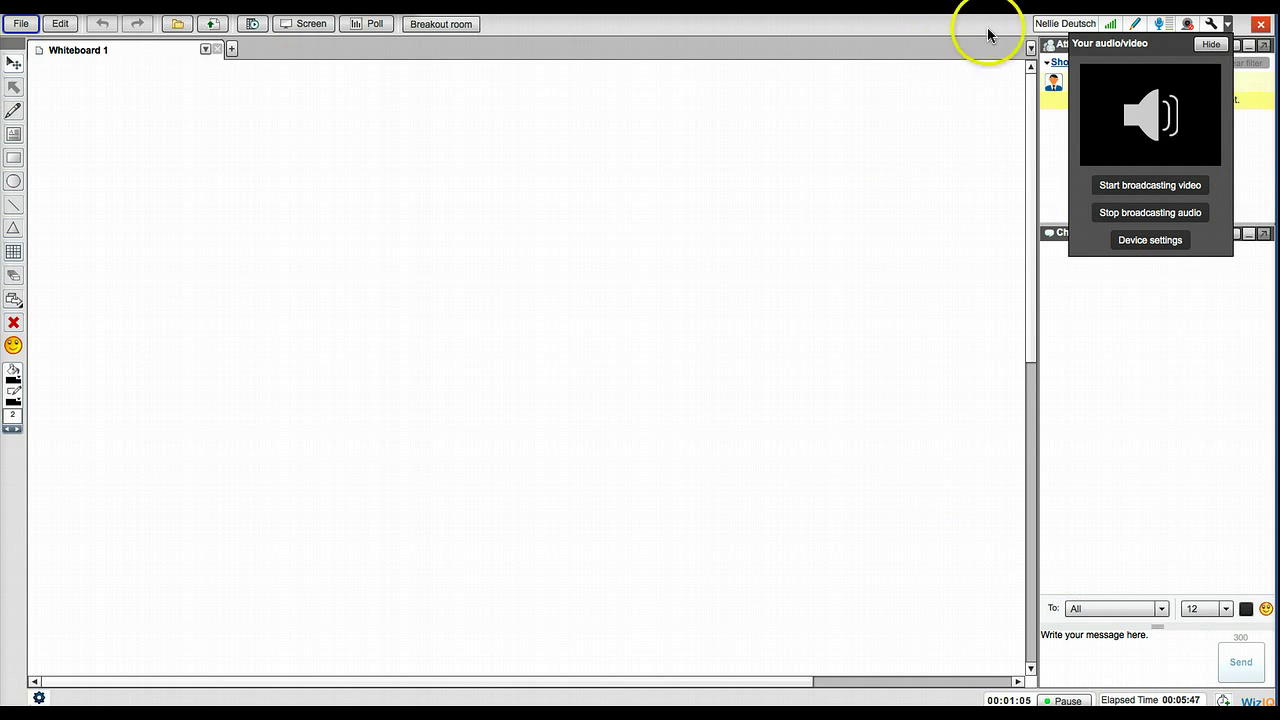
Hide the audio/video window and bring up the shareable class link for inviting attendees.
click(1213, 46)
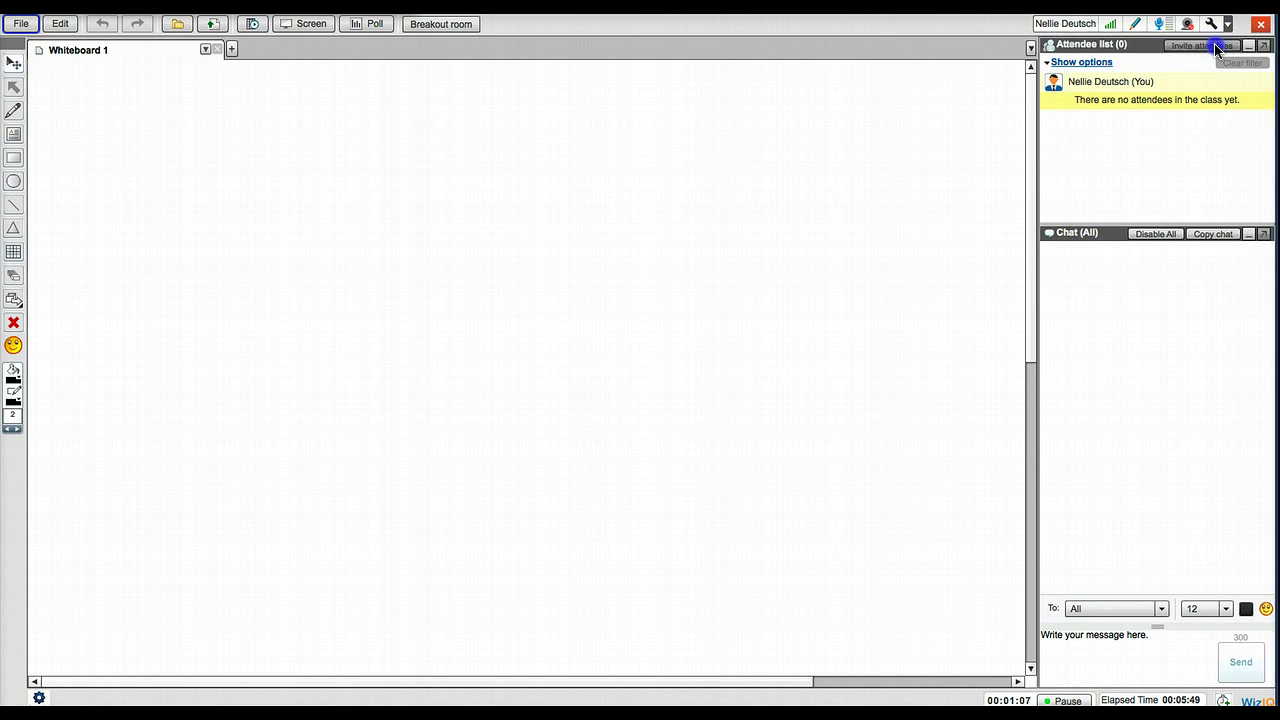
click(1203, 46)
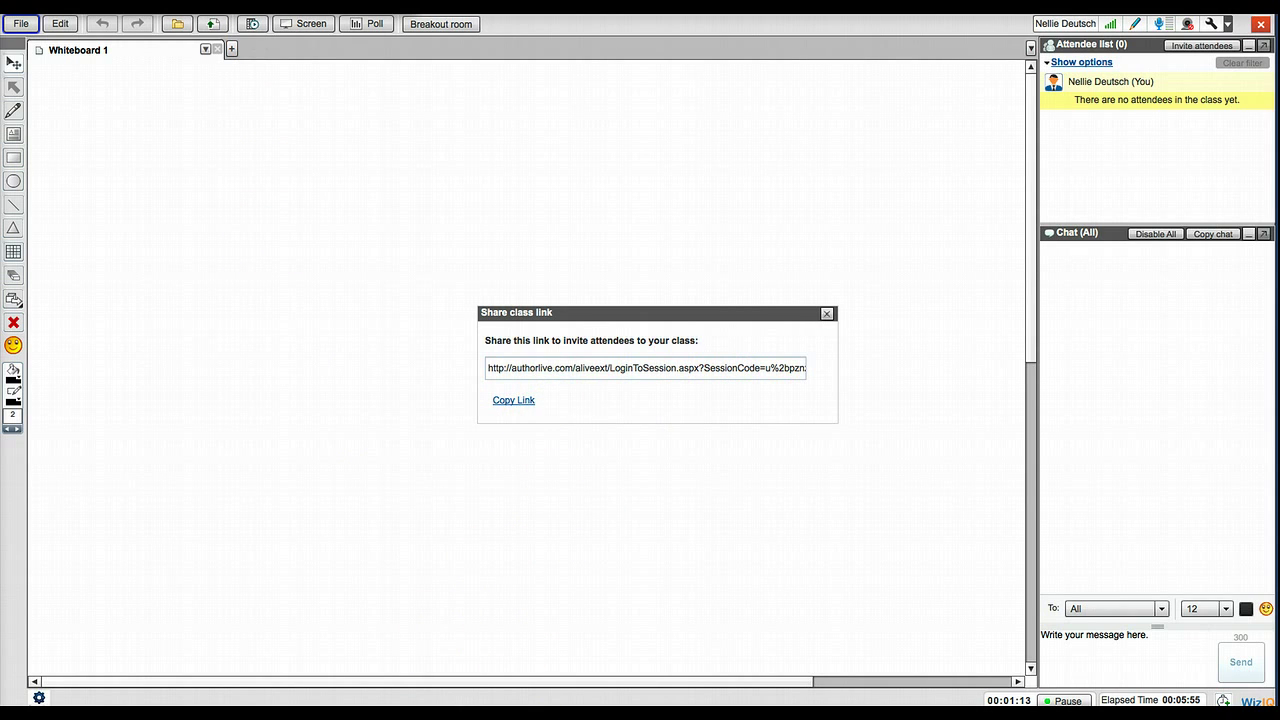
drag(326, 369, 459, 368)
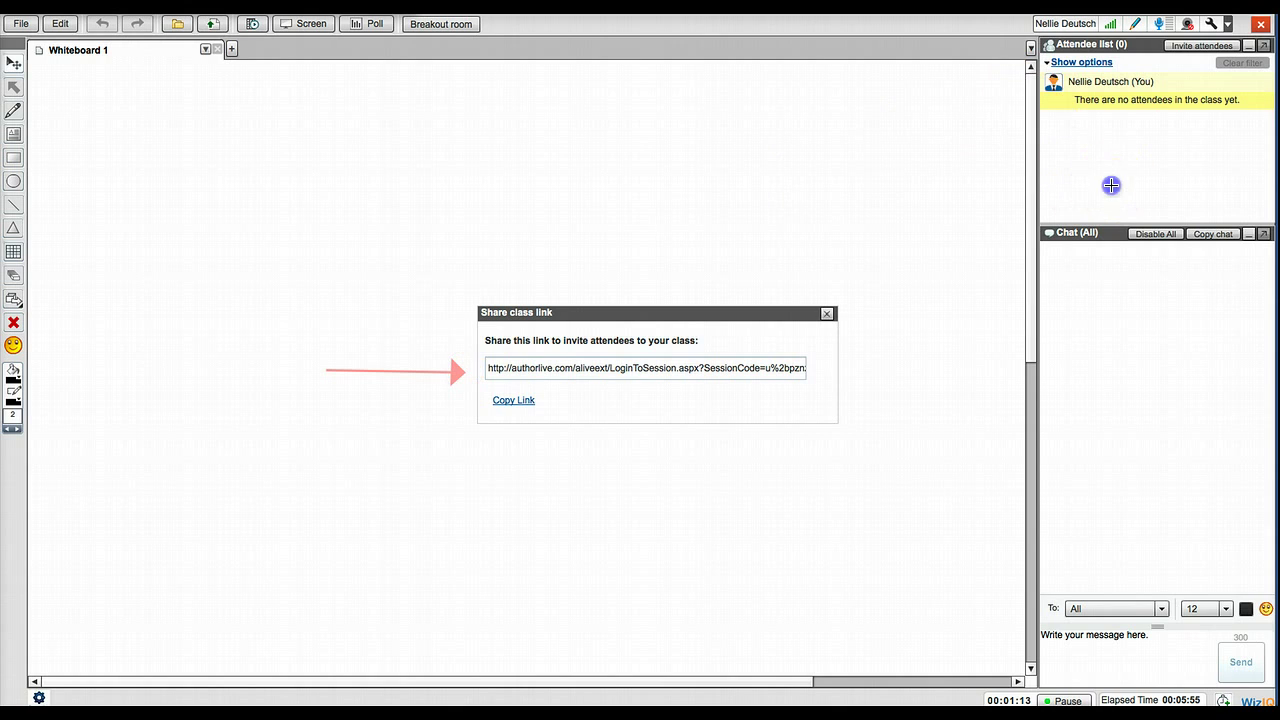
mouse_move(1109, 185)
mouse_down()
mouse_move(1114, 60)
mouse_move(1128, 30)
mouse_up()
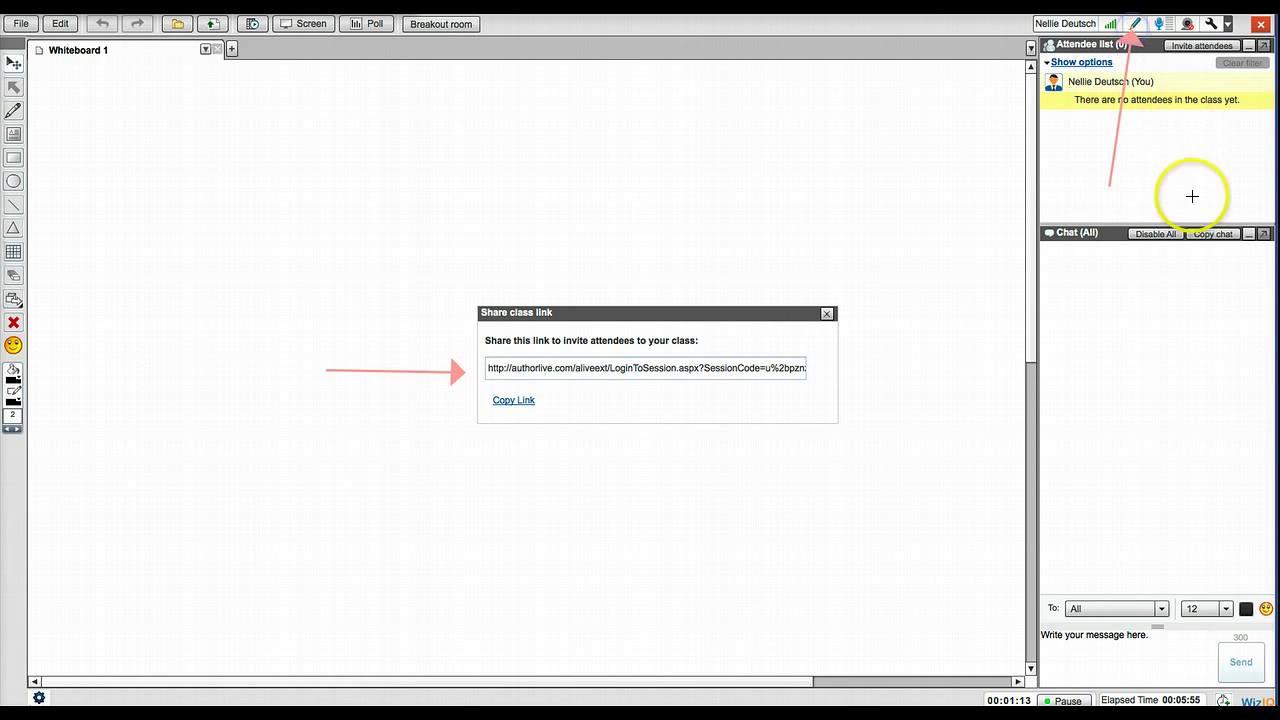
drag(1177, 186, 1175, 153)
drag(1171, 81, 1160, 33)
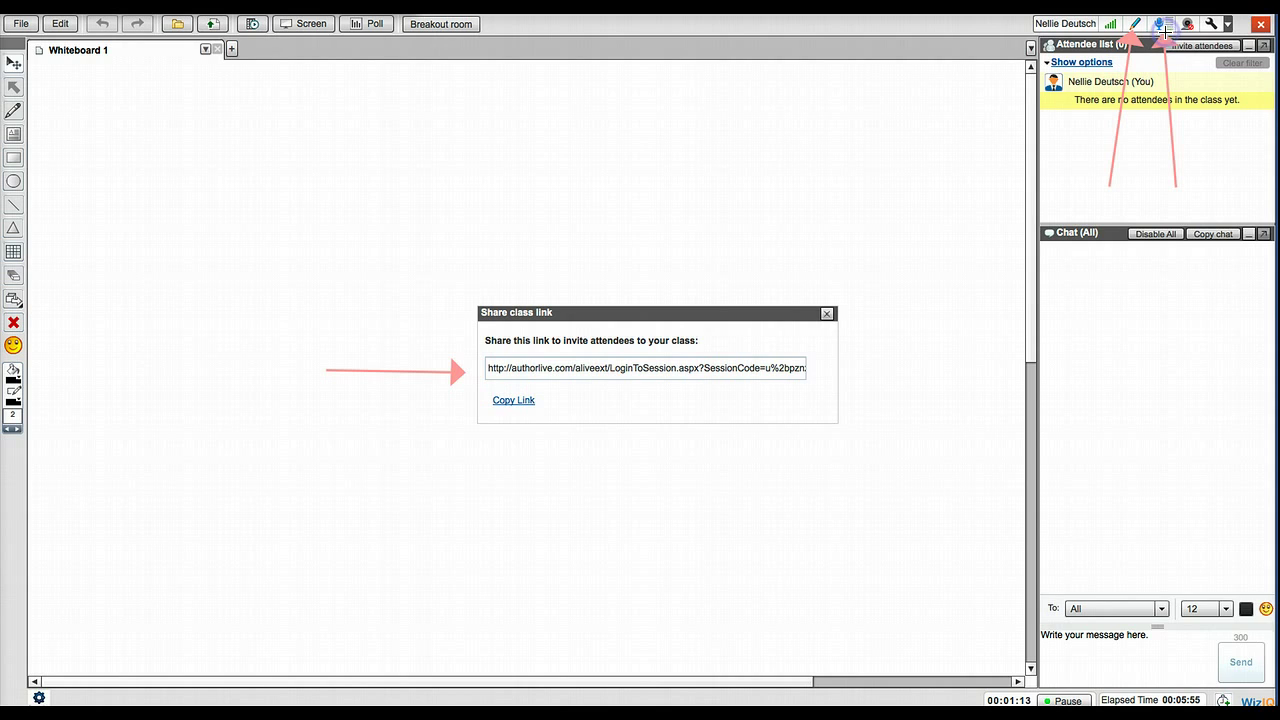
drag(1214, 152, 1198, 50)
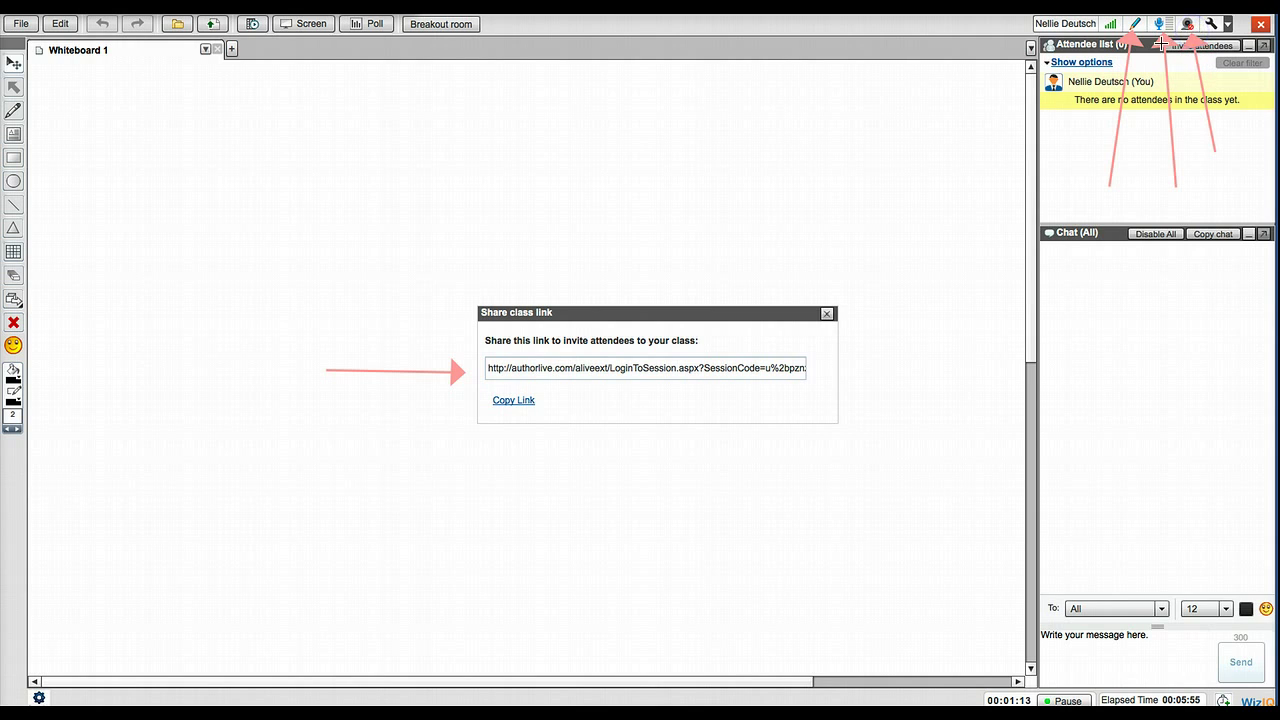
drag(1236, 114, 1220, 42)
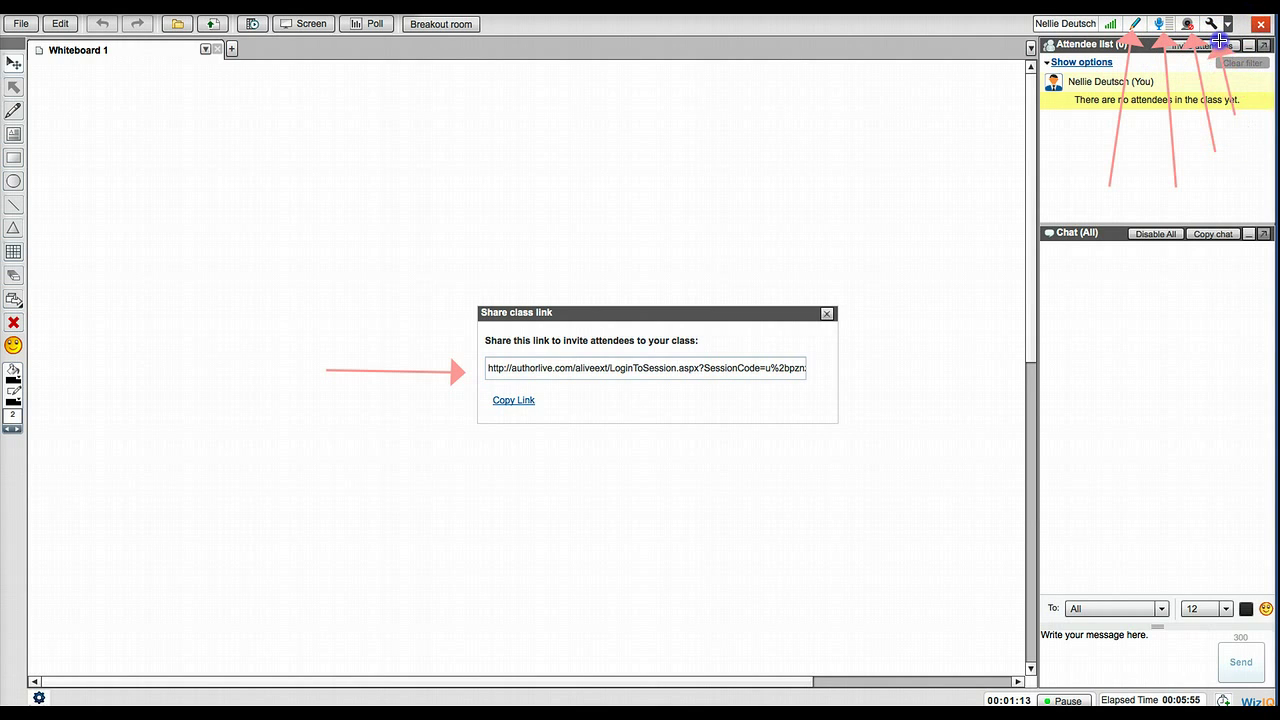